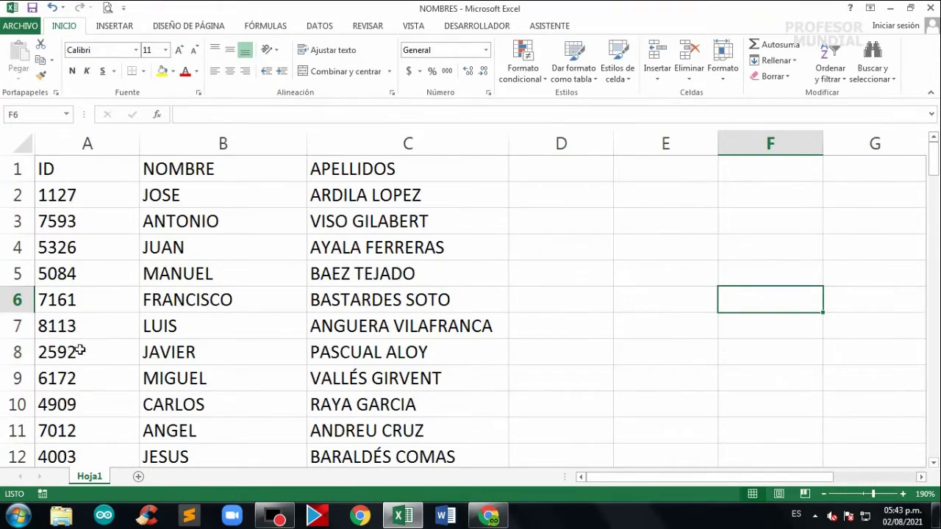
Step: Insert an entire blank row at row 7 above LUIS using A7's Insertar dialog
left_click(74, 325)
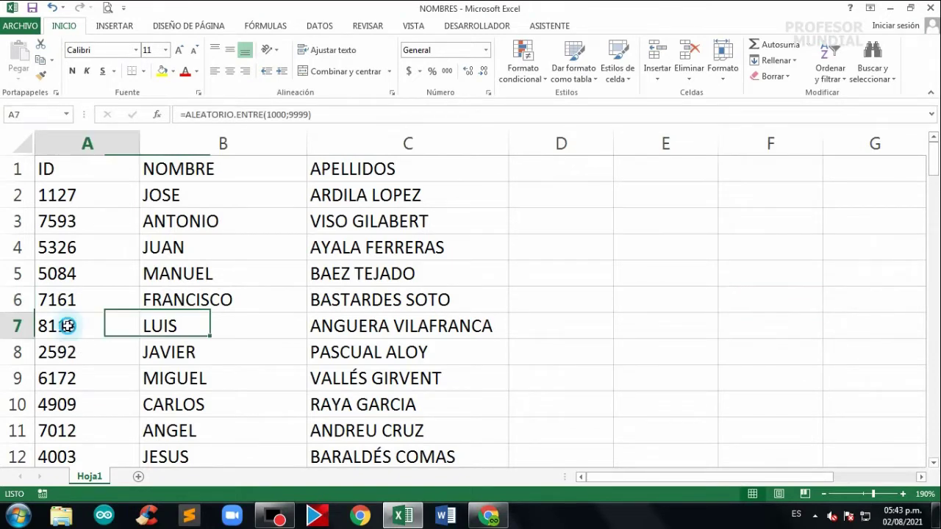
left_click(153, 326)
left_click(335, 325)
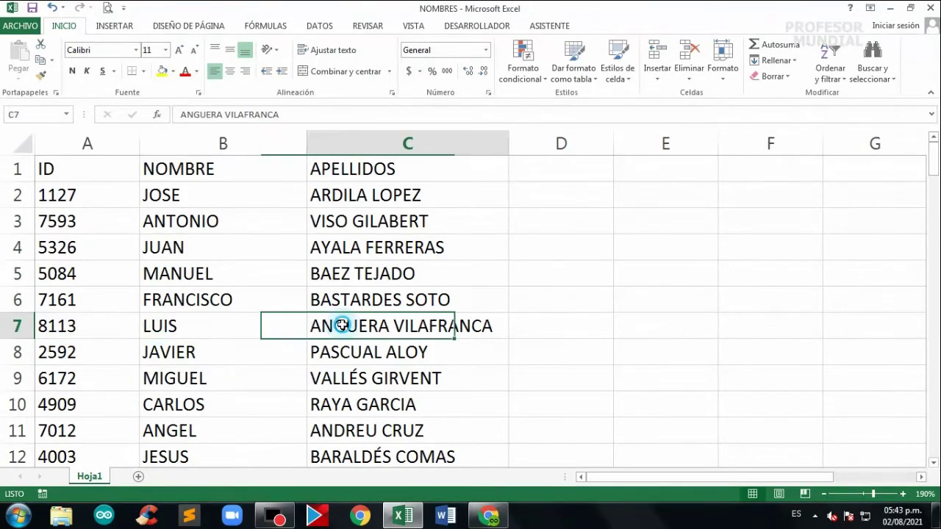
left_click(237, 323)
left_click(103, 325)
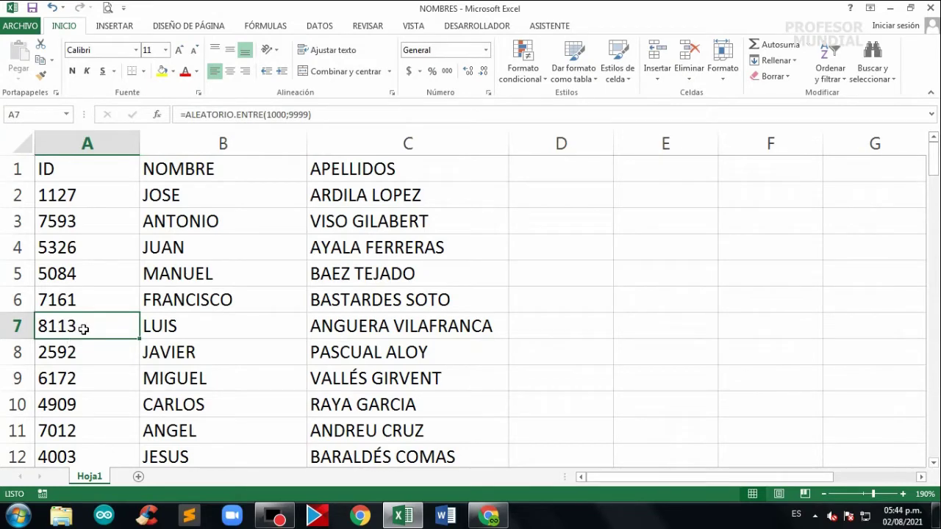
right_click(84, 328)
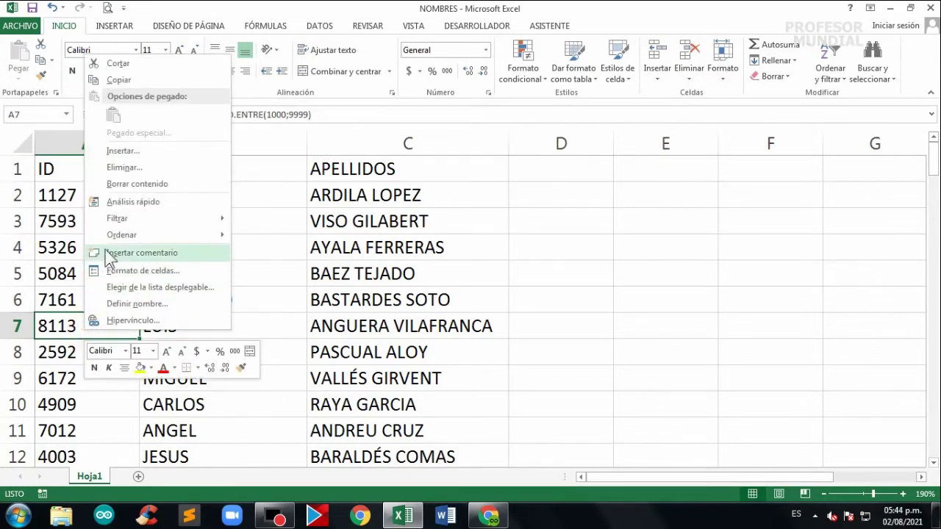
left_click(131, 153)
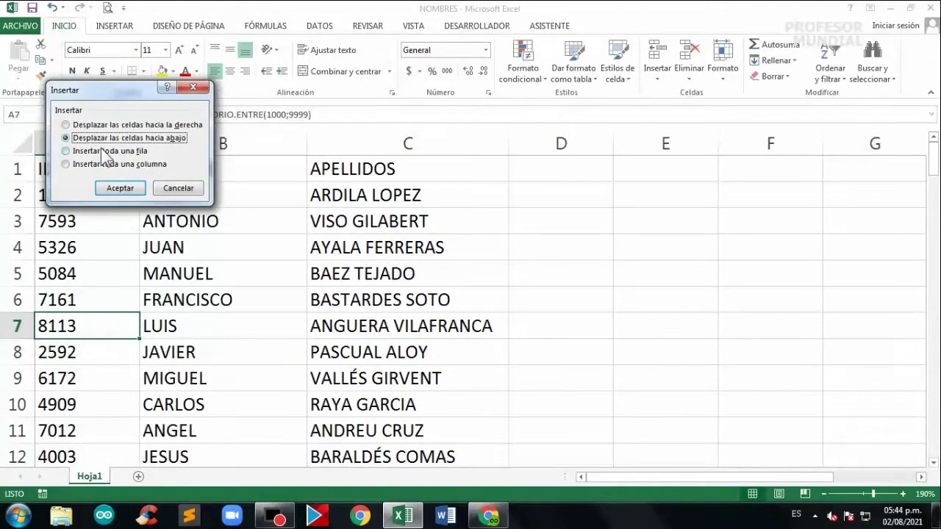
left_click(103, 152)
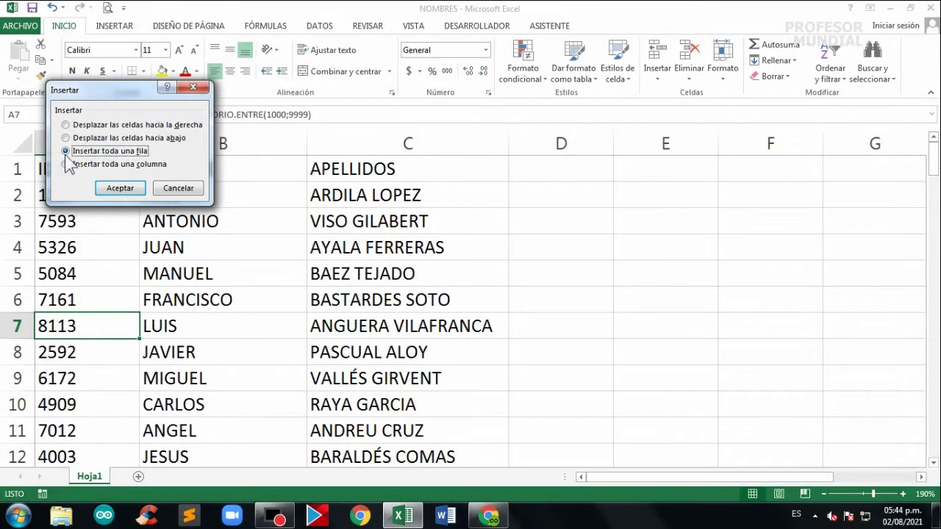
left_click(120, 188)
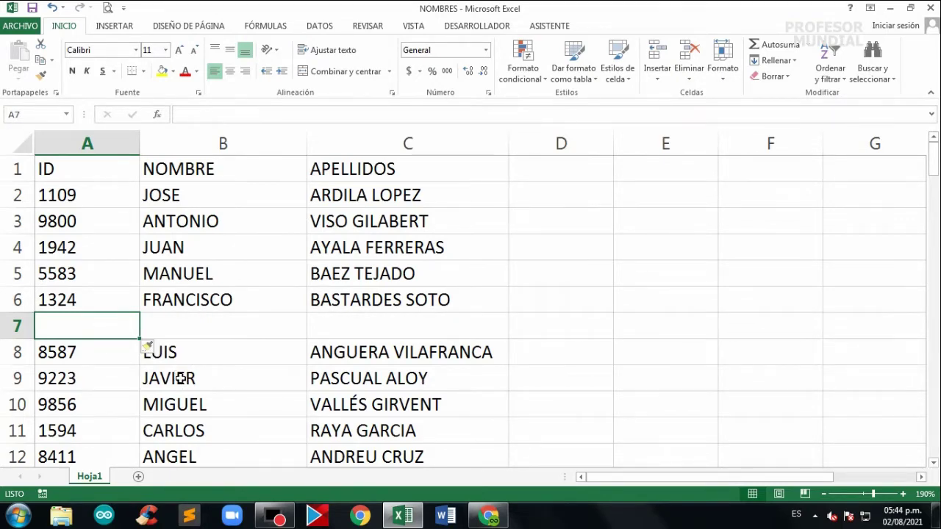
Step: Insert an entire blank row above JAVIER using B9's Insertar dialog
left_click(171, 381)
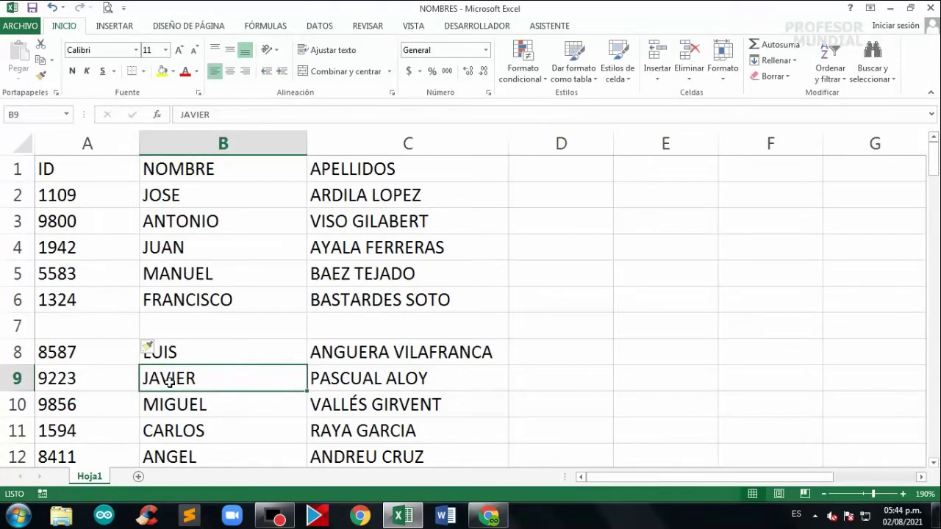
right_click(168, 381)
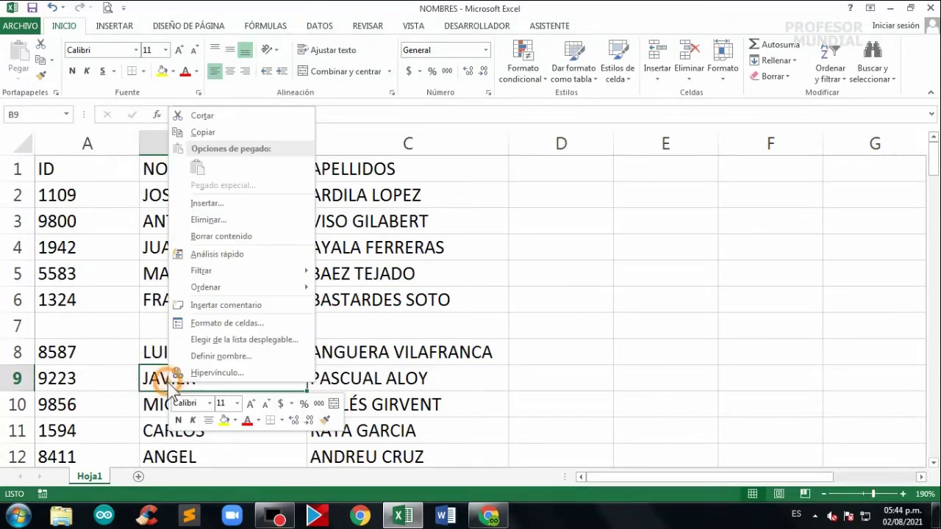
left_click(195, 201)
left_click(188, 199)
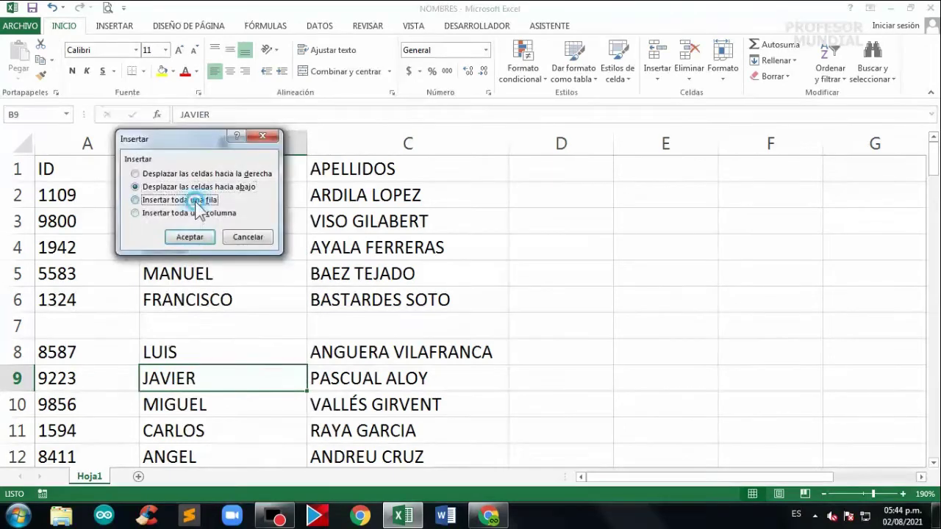
left_click(193, 239)
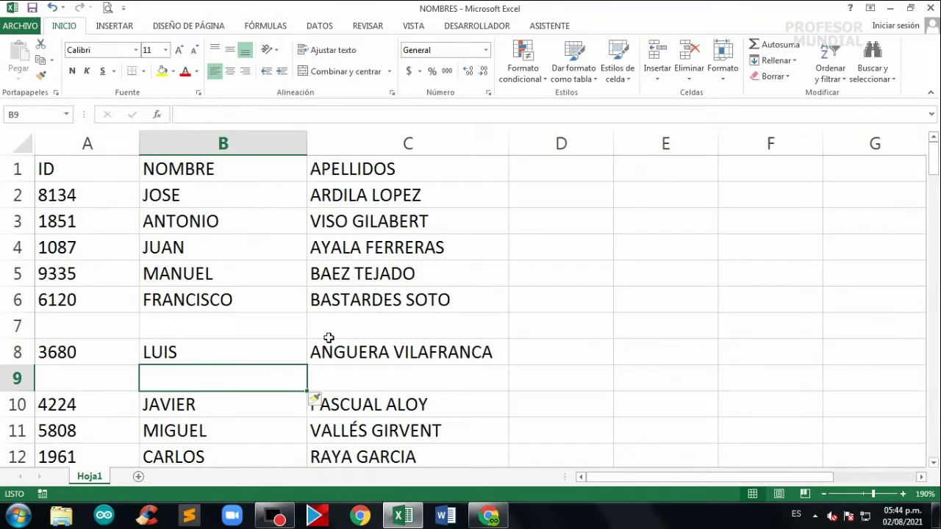
Step: Check the new blank rows 7 and 9 by selecting cells across them
left_click(103, 331)
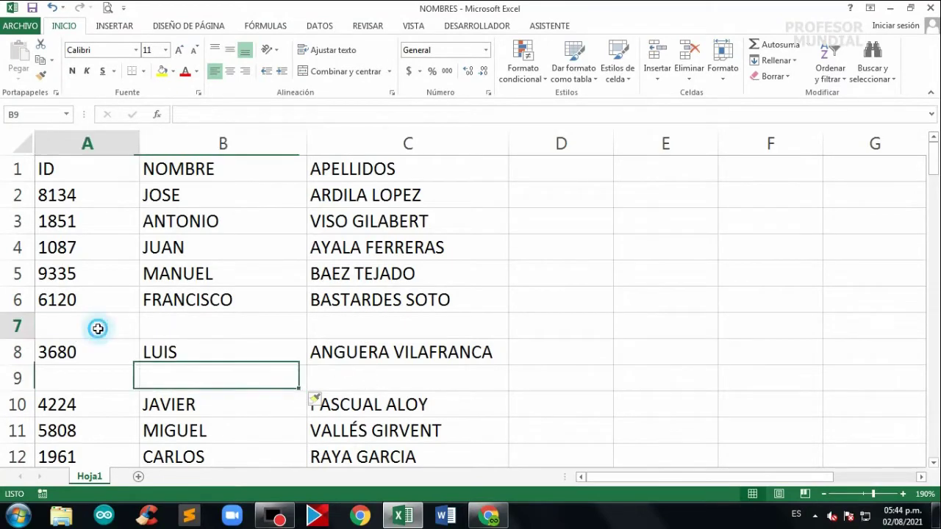
left_click(179, 328)
left_click(331, 327)
left_click(99, 376)
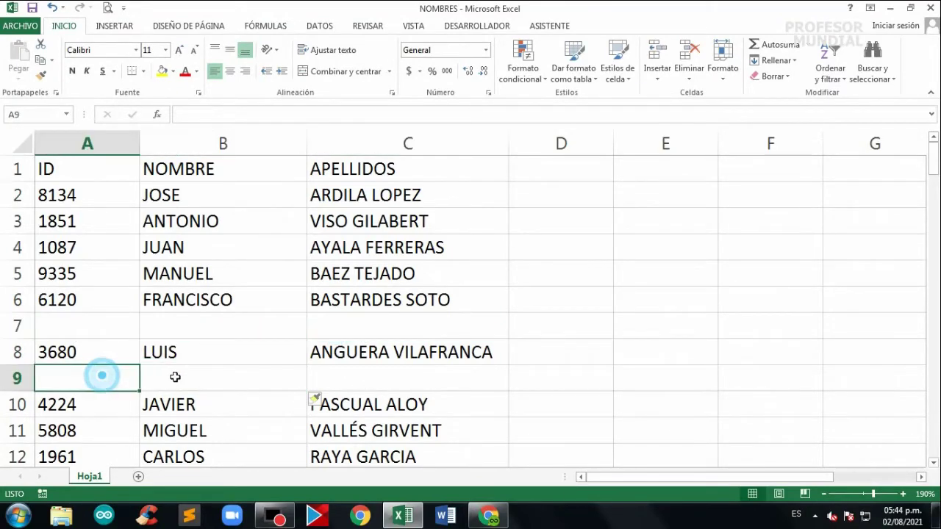
left_click(176, 376)
left_click(346, 381)
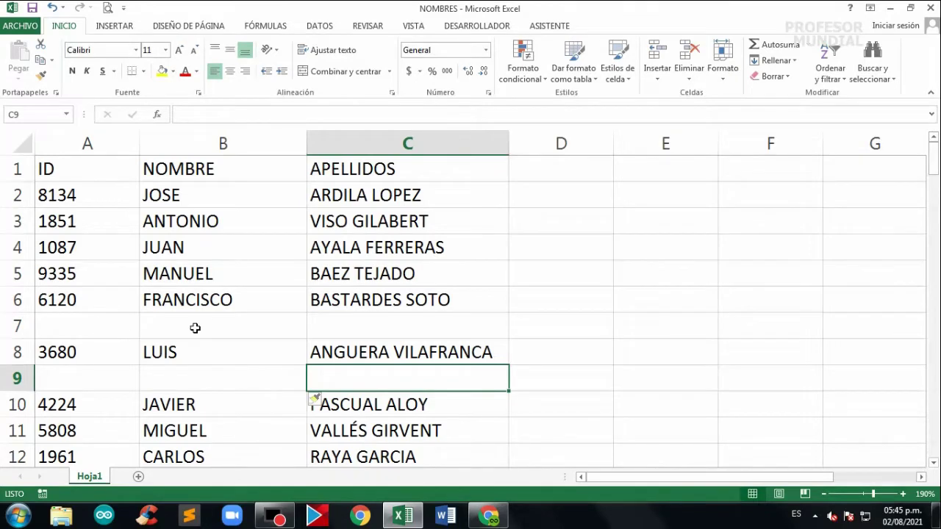
left_click(95, 328)
left_click(170, 328)
left_click(361, 329)
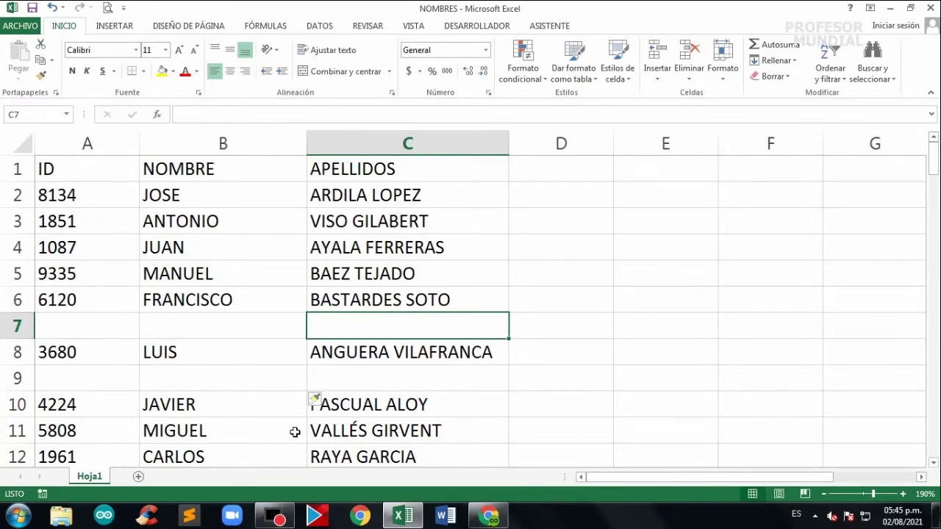
Step: Undo both blank-row insertions with Ctrl+Z twice and scroll through the name list
key("ctrl+z")
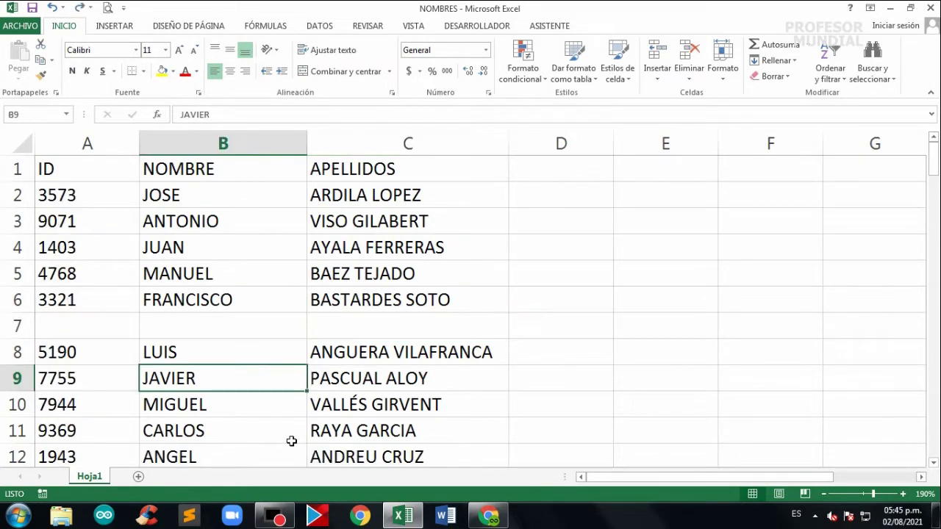
key("ctrl+z")
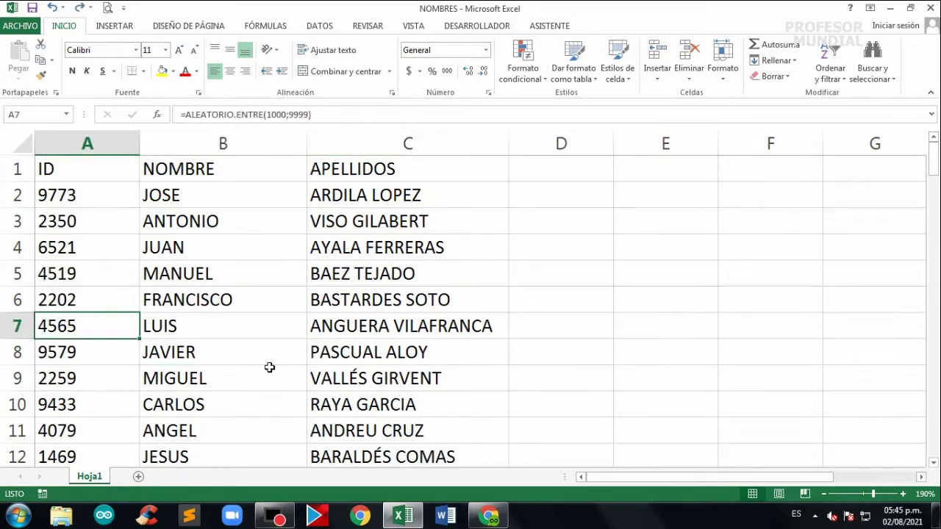
scroll(270, 369, "down", 1)
scroll(269, 368, "down", 2)
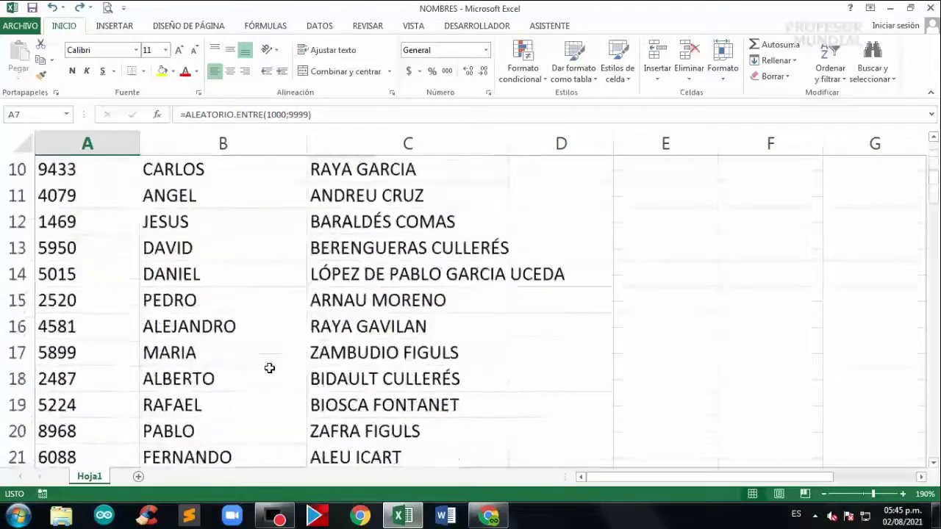
scroll(269, 369, "up", 3)
scroll(180, 362, "down", 1)
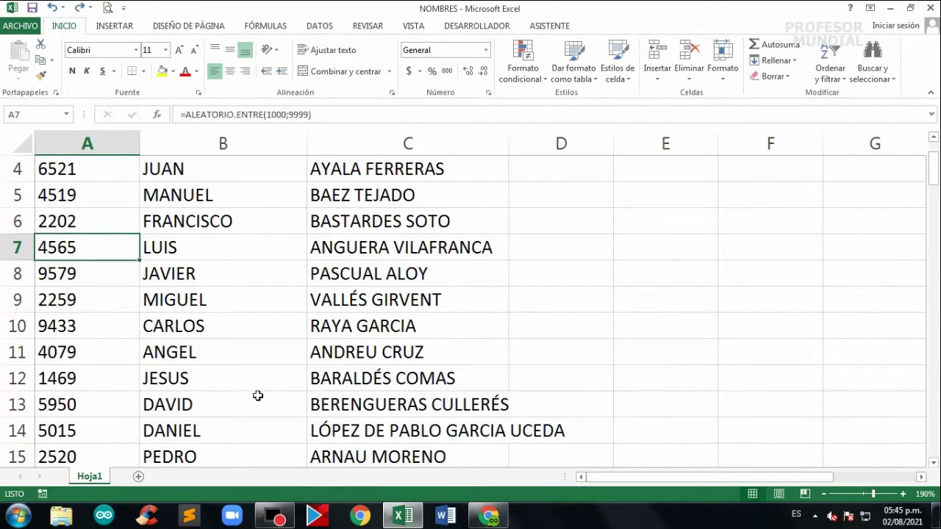
scroll(257, 395, "down", 3)
scroll(248, 390, "down", 3)
scroll(203, 373, "up", 4)
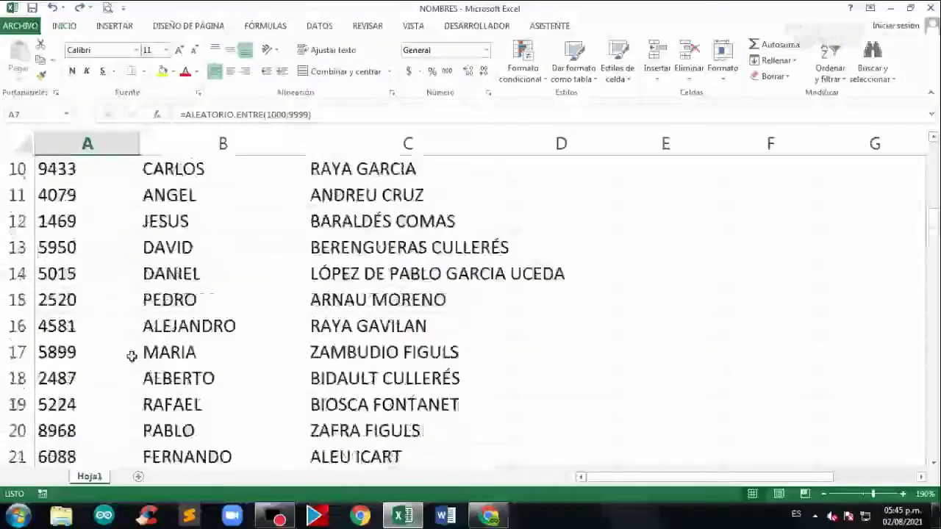
scroll(131, 356, "up", 1)
scroll(177, 340, "down", 6)
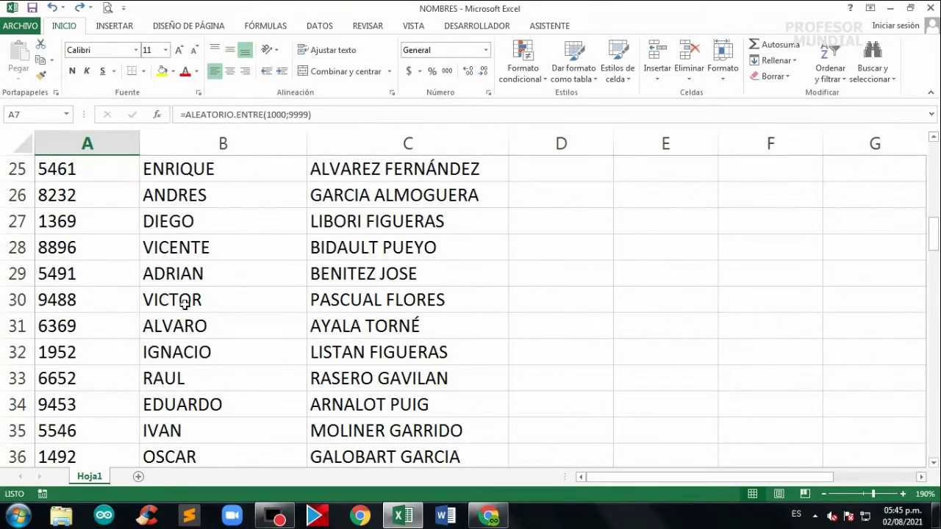
Step: Insert five entire blank rows above VICTOR from the B30:B34 selection
left_click_drag(183, 300, 177, 403)
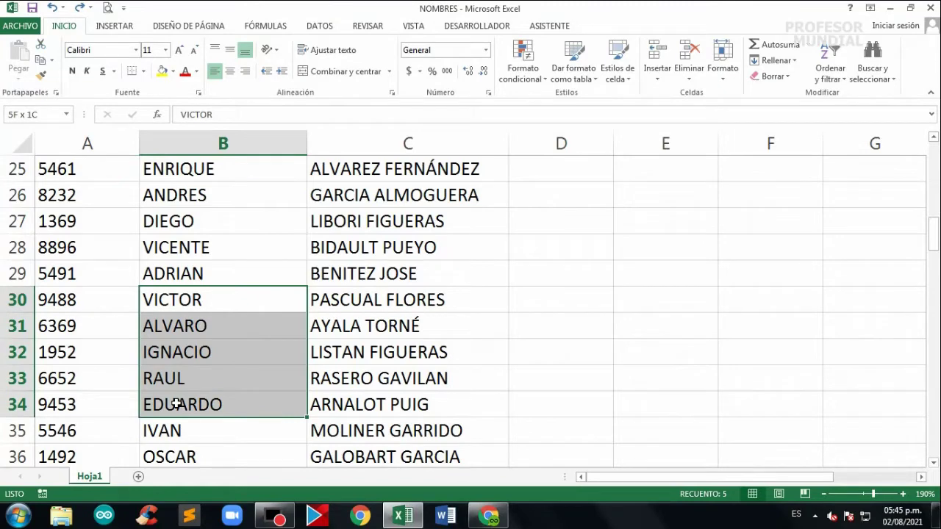
left_click_drag(189, 300, 176, 400)
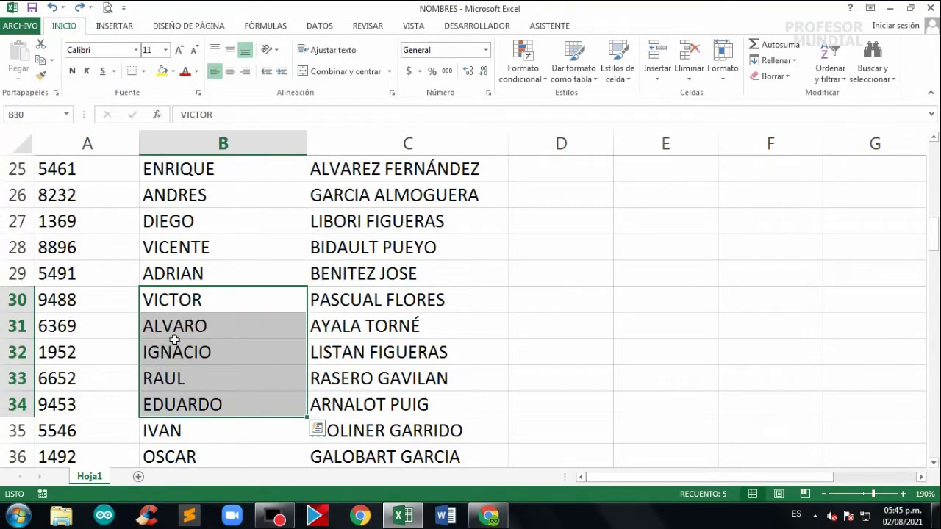
right_click(174, 349)
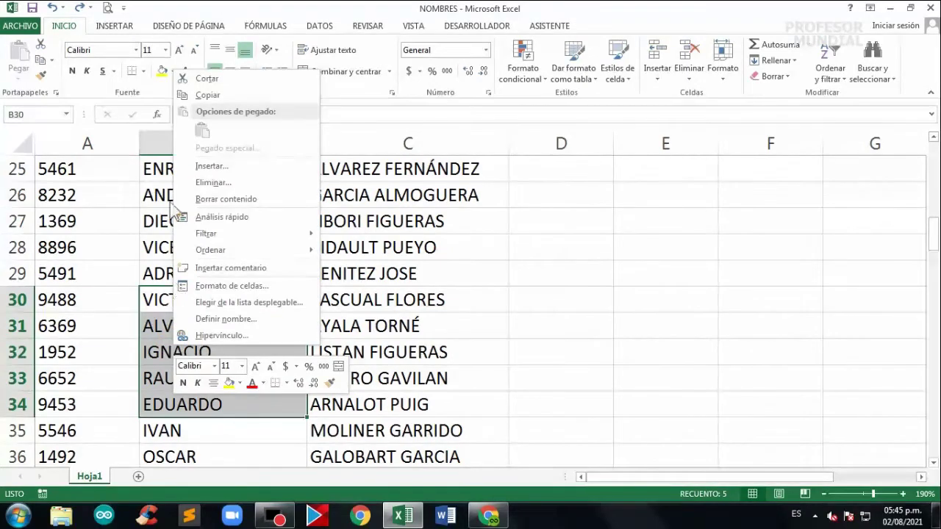
left_click(212, 166)
left_click(185, 168)
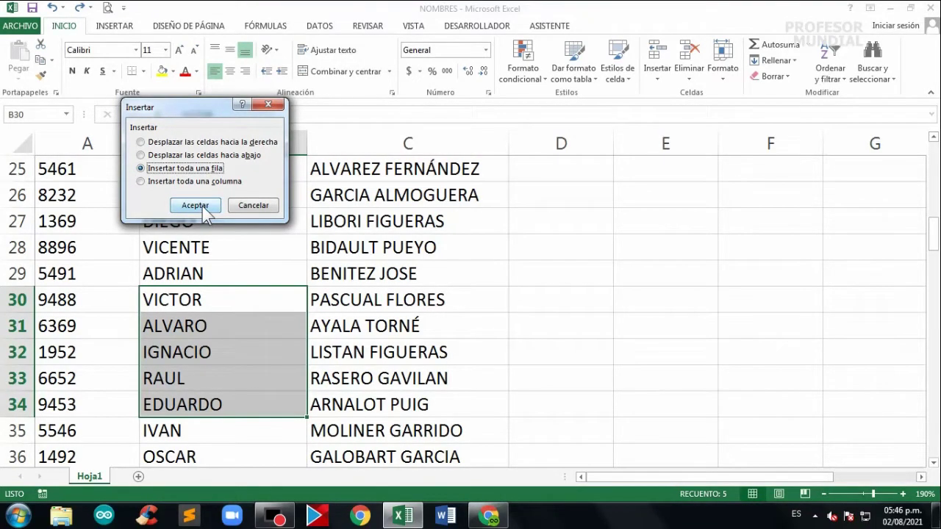
left_click(195, 206)
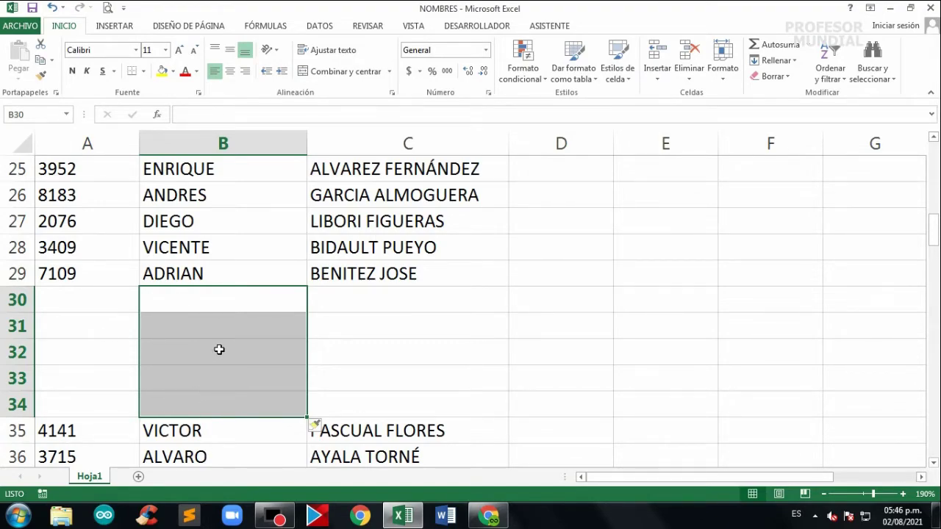
Step: Insert entire blank rows above OSCAR for the selected block of names
scroll(197, 405, "down", 8)
scroll(136, 333, "up", 4)
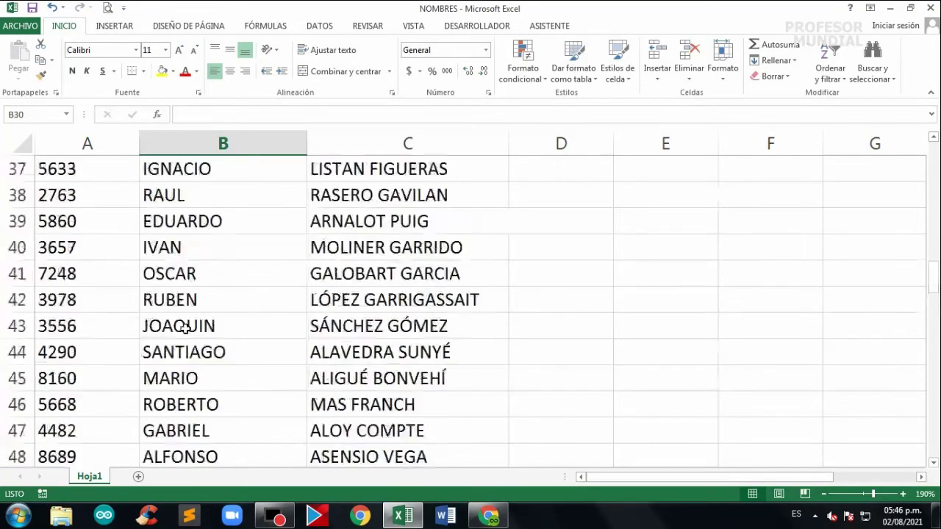
mouse_move(193, 274)
left_mouse_down()
mouse_move(171, 387)
mouse_move(168, 477)
mouse_move(178, 404)
mouse_move(178, 478)
mouse_move(235, 380)
mouse_move(178, 491)
mouse_move(188, 357)
mouse_move(188, 378)
mouse_move(202, 374)
left_mouse_up()
scroll(200, 377, "up", 6)
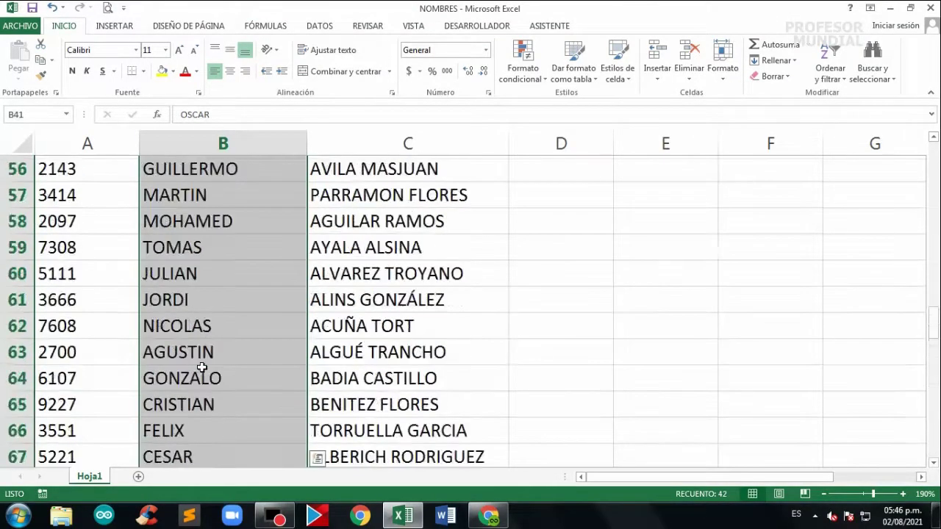
scroll(203, 353, "up", 4)
scroll(209, 326, "up", 1)
right_click(209, 326)
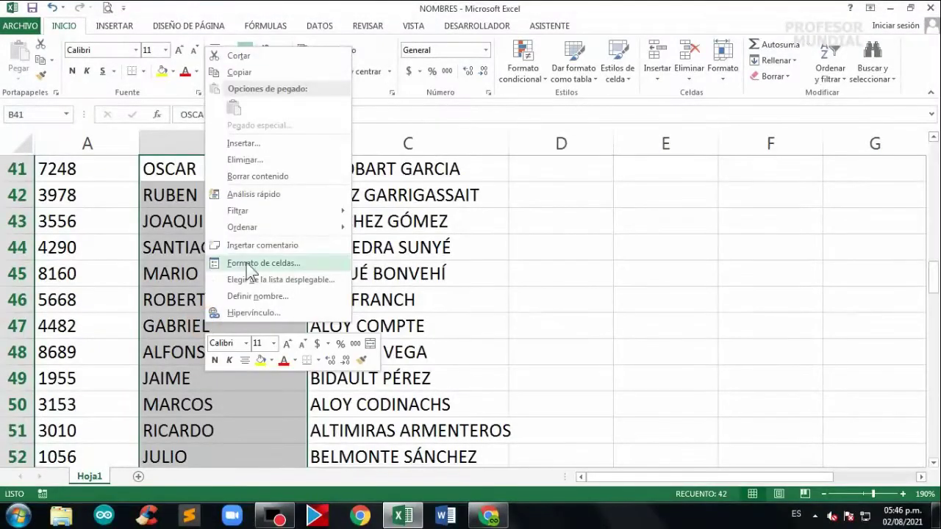
left_click(240, 142)
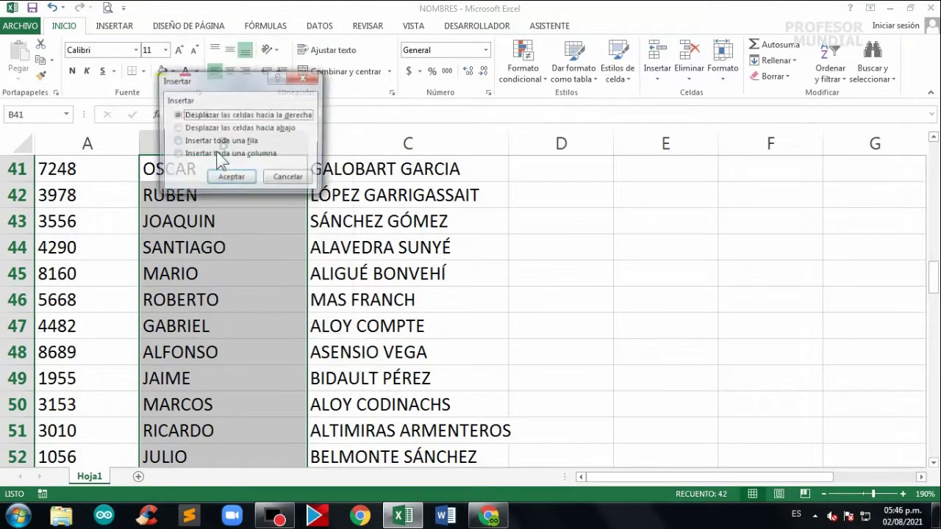
left_click(219, 141)
left_click(230, 178)
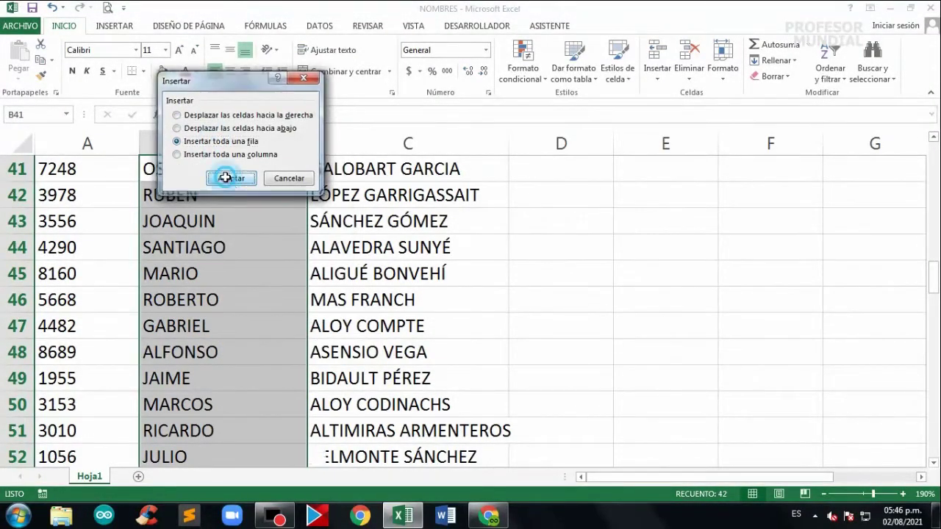
Step: Review the inserted rows, then undo both row insertions with Ctrl+Z twice
scroll(250, 362, "up", 3)
scroll(250, 361, "down", 6)
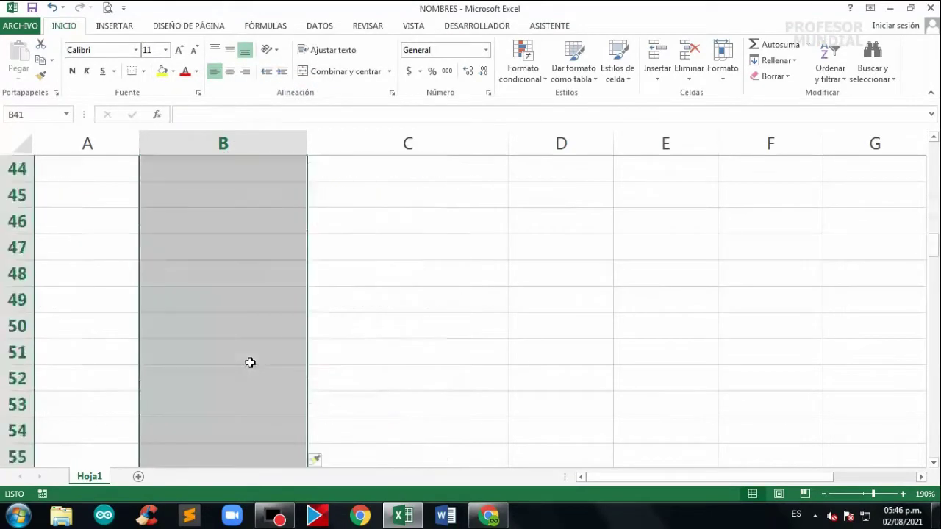
scroll(249, 361, "down", 6)
scroll(250, 362, "down", 3)
scroll(250, 363, "down", 4)
scroll(250, 362, "up", 4)
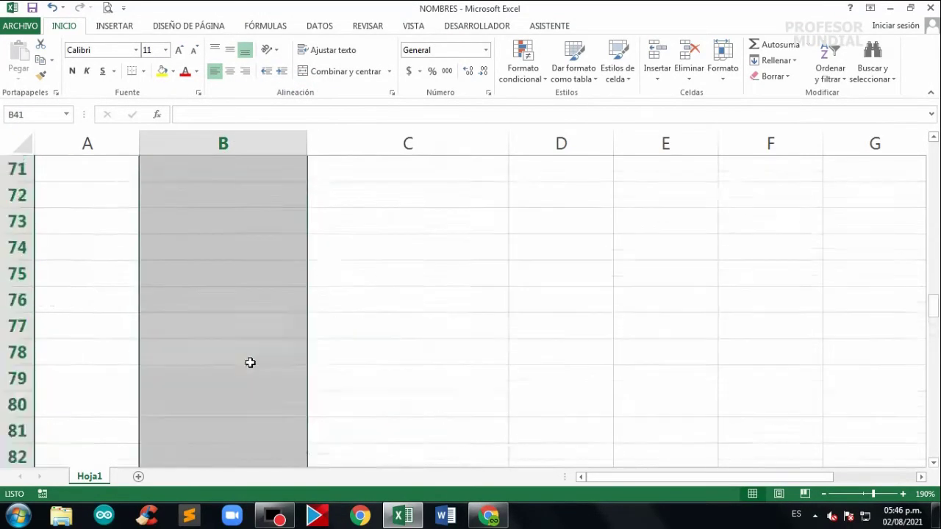
scroll(249, 362, "up", 1)
scroll(250, 362, "up", 3)
scroll(250, 362, "up", 5)
scroll(250, 362, "up", 5)
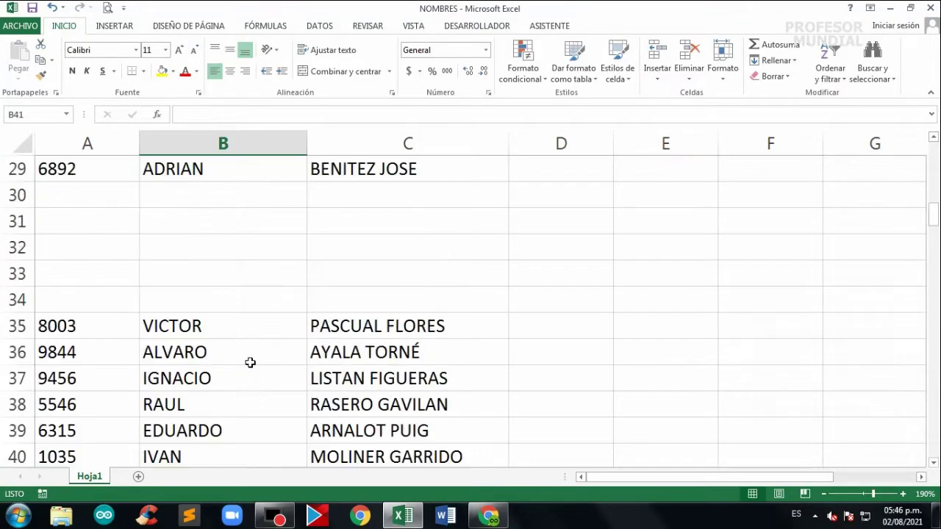
scroll(250, 362, "down", 2)
scroll(252, 364, "down", 1)
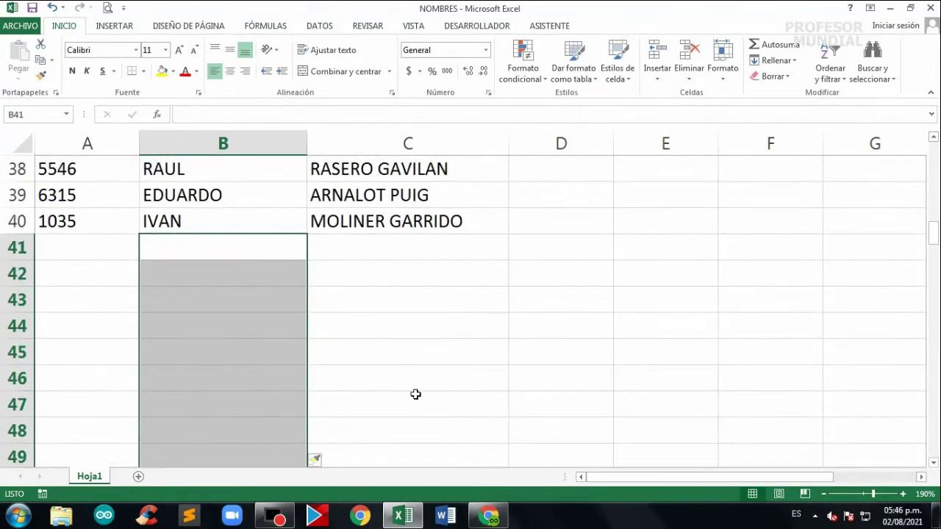
key("ctrl+z")
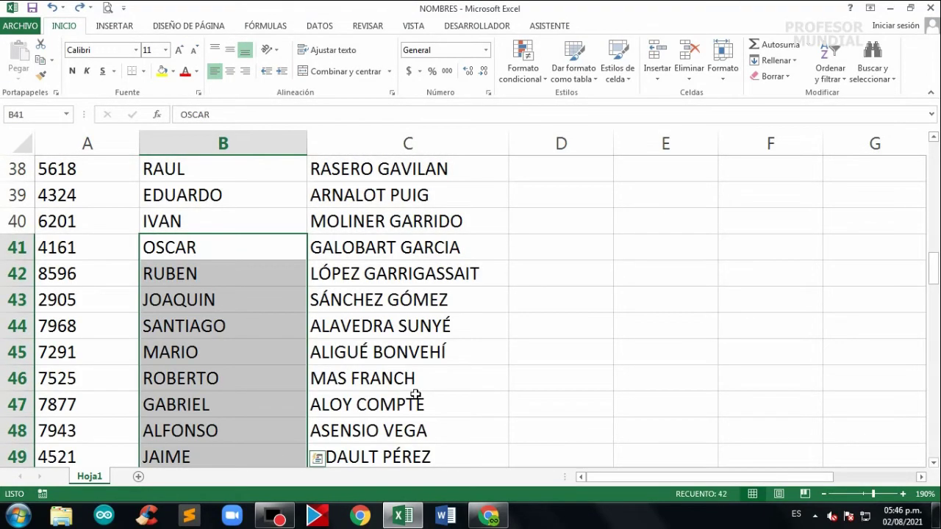
key("ctrl+z")
key("ctrl+z")
left_click(370, 371)
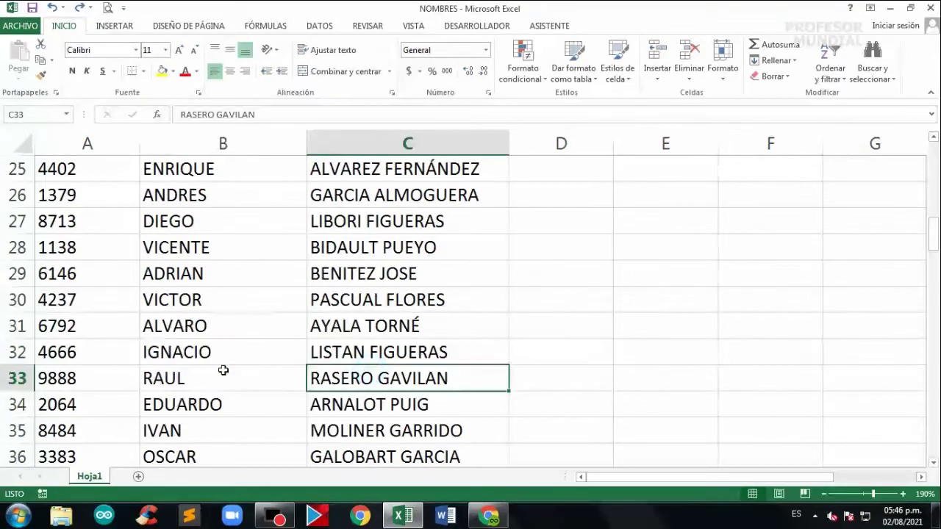
Step: Insert a blank row 27 between ANDRES and DIEGO from the row header menu
scroll(223, 370, "up", 2)
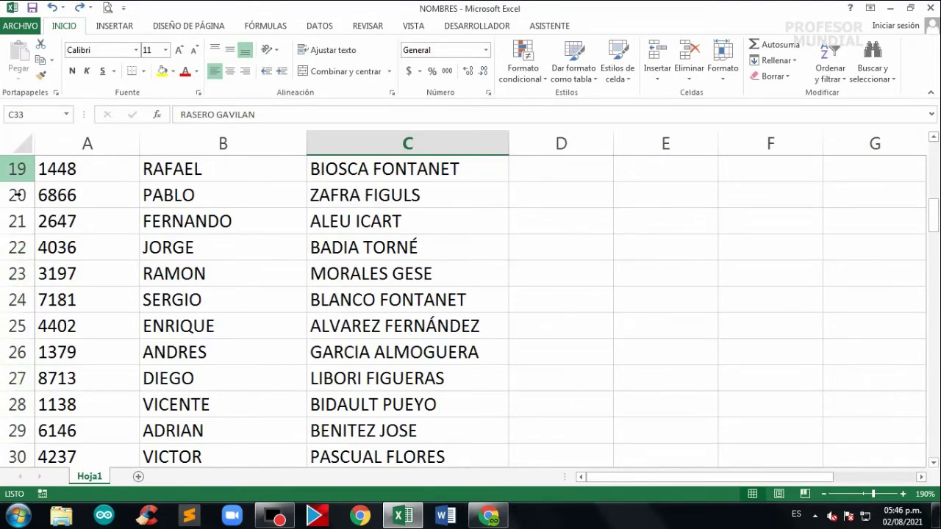
right_click(11, 380)
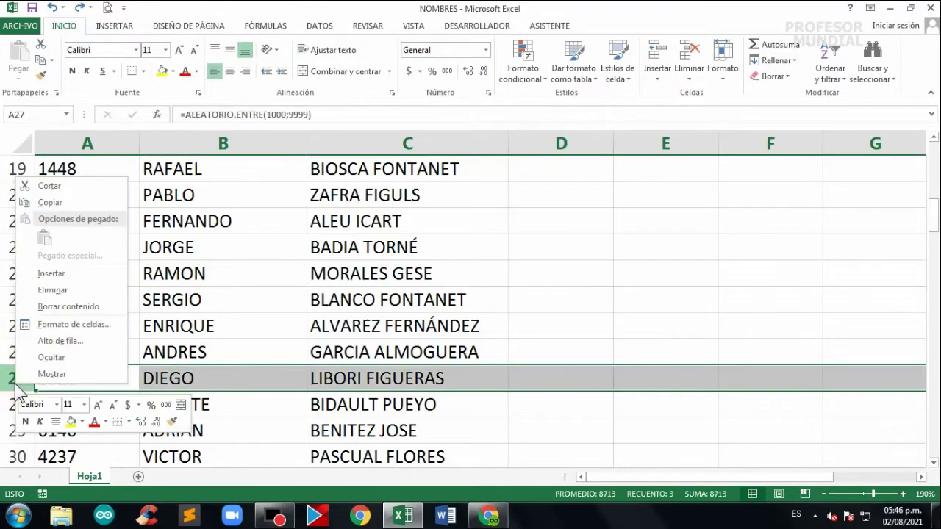
left_click(51, 273)
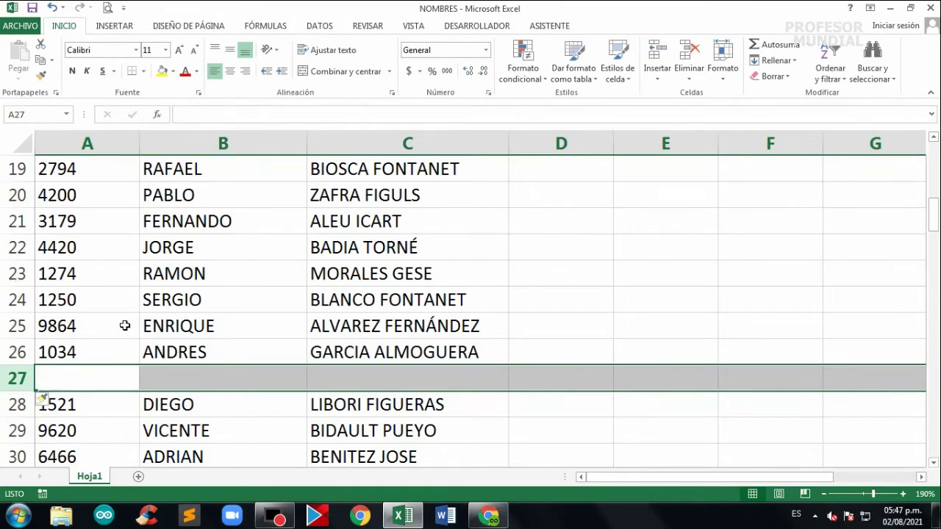
scroll(124, 388, "down", 1)
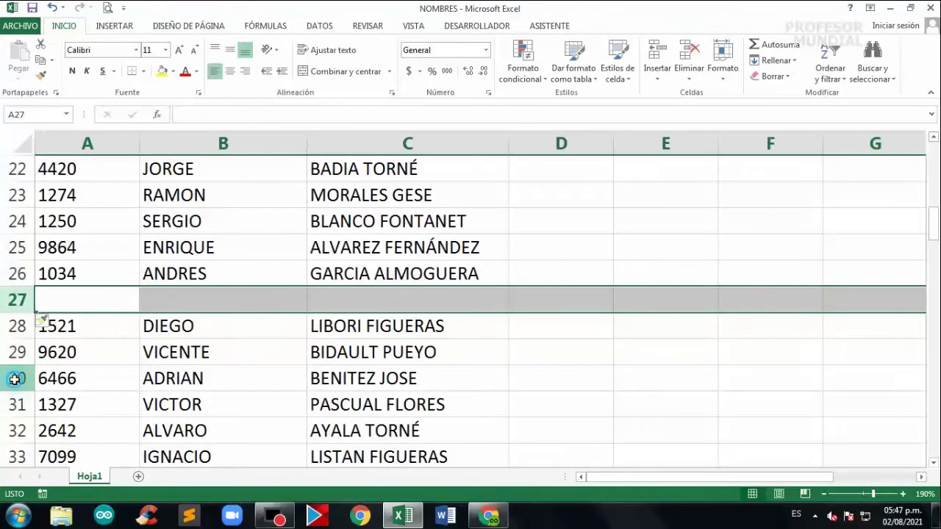
Step: Insert ten blank rows above ADRIAN from the row 30–39 selection, then scroll back up
mouse_move(19, 378)
left_mouse_down()
mouse_move(11, 476)
mouse_move(11, 326)
left_mouse_up()
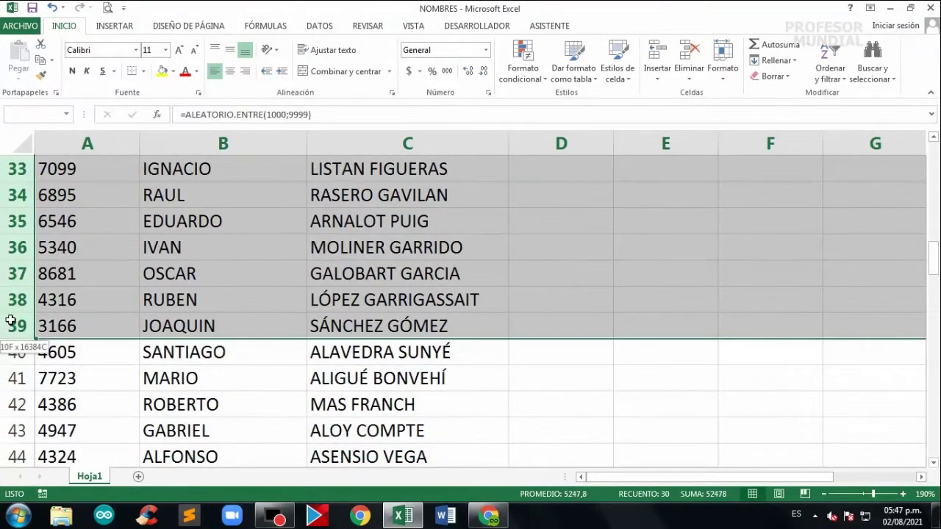
scroll(5, 319, "up", 4)
scroll(6, 320, "down", 2)
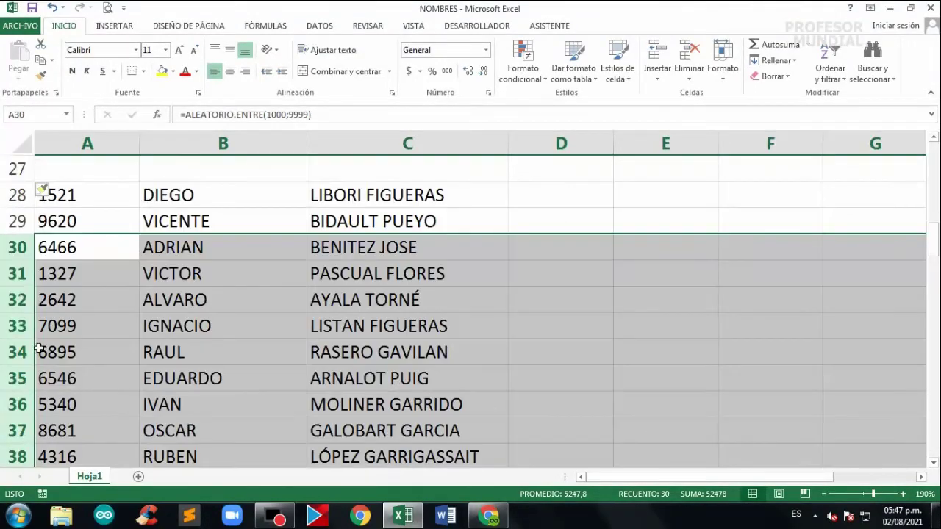
scroll(17, 326, "down", 2)
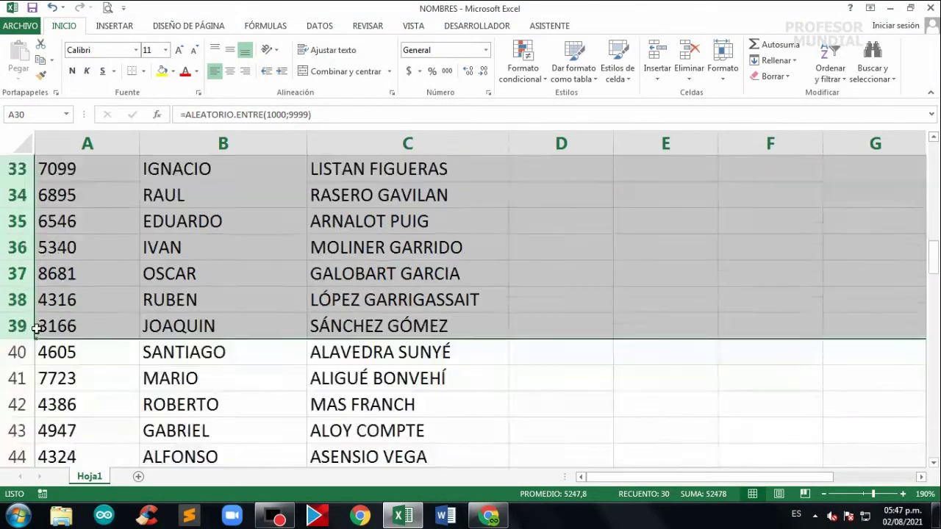
scroll(17, 324, "up", 1)
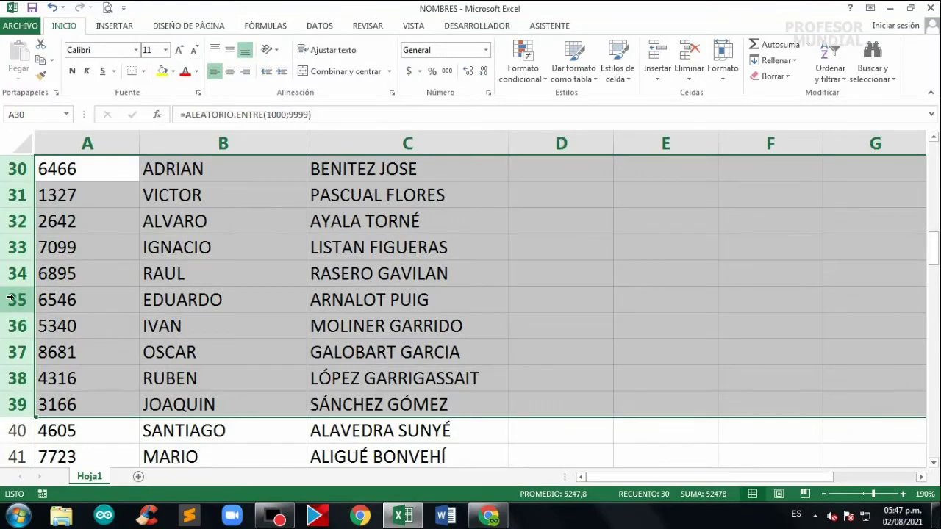
right_click(12, 298)
left_click(45, 187)
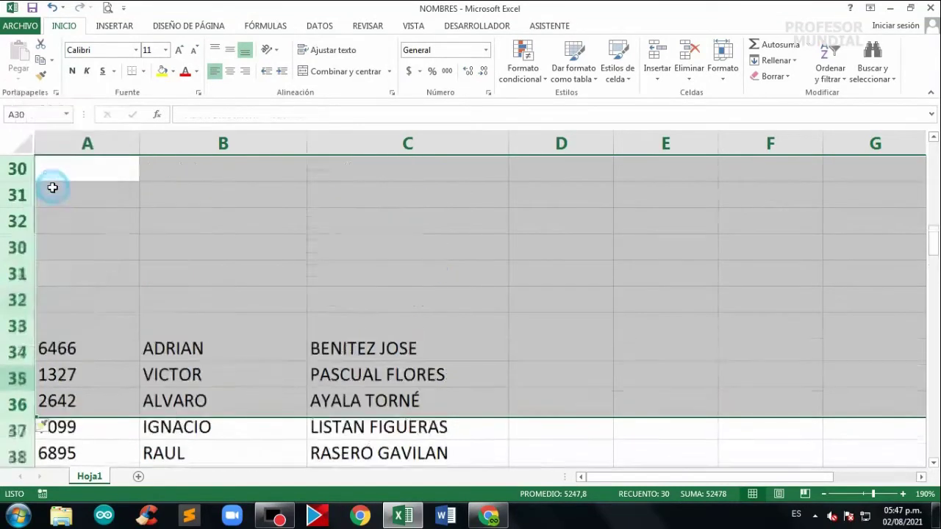
scroll(157, 378, "up", 4)
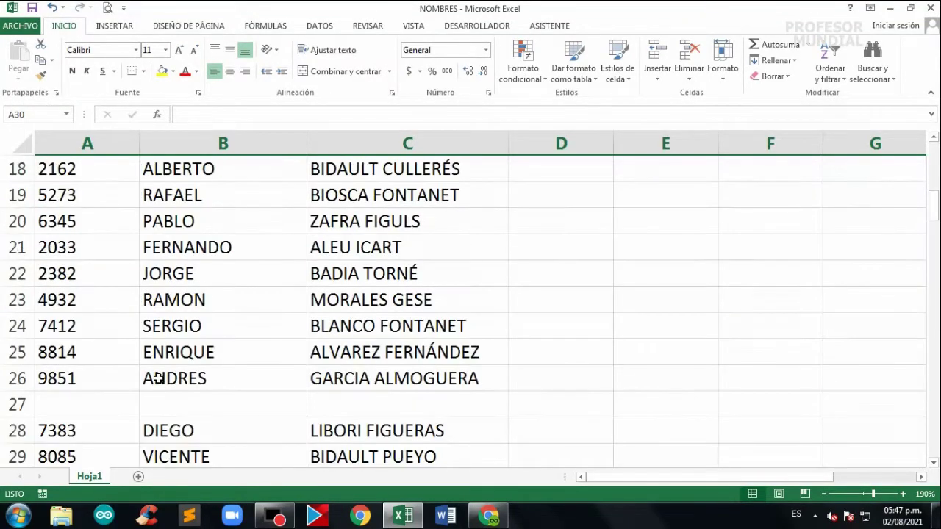
scroll(158, 379, "down", 3)
scroll(46, 364, "down", 2)
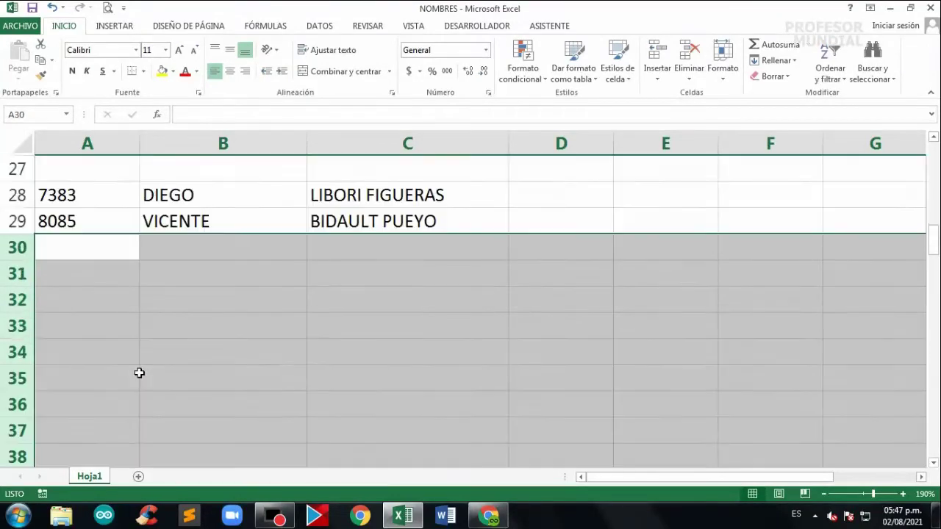
scroll(139, 374, "up", 2)
scroll(198, 361, "up", 1)
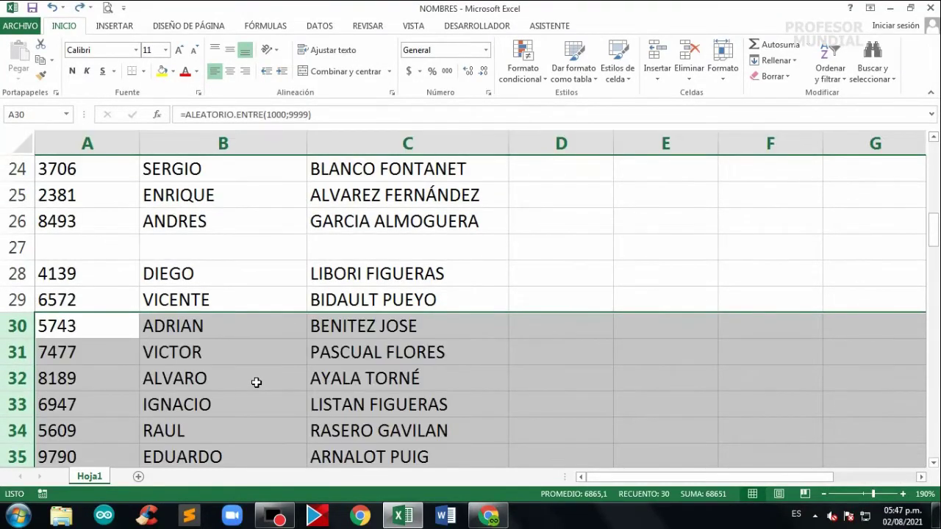
scroll(256, 382, "up", 3)
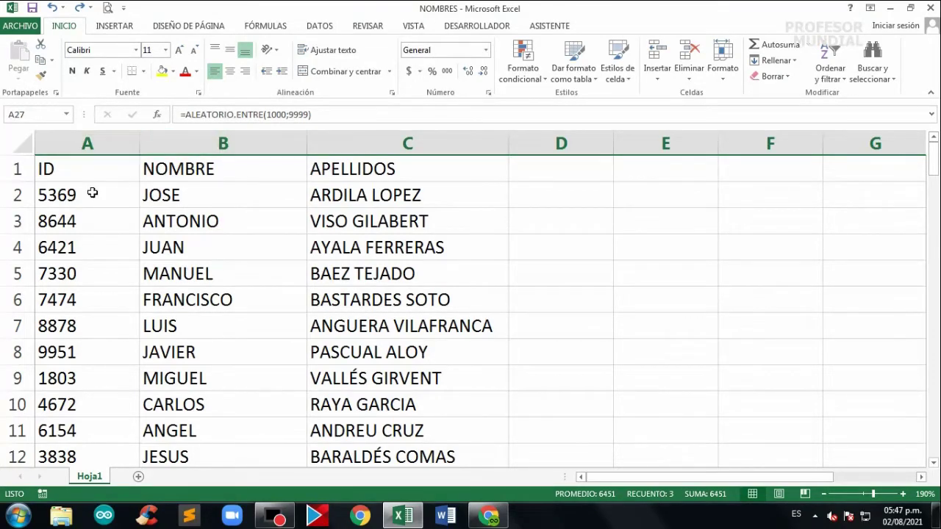
Step: Insert a blank column B before NOMBRE from the column header menu
left_click(172, 144)
right_click(163, 147)
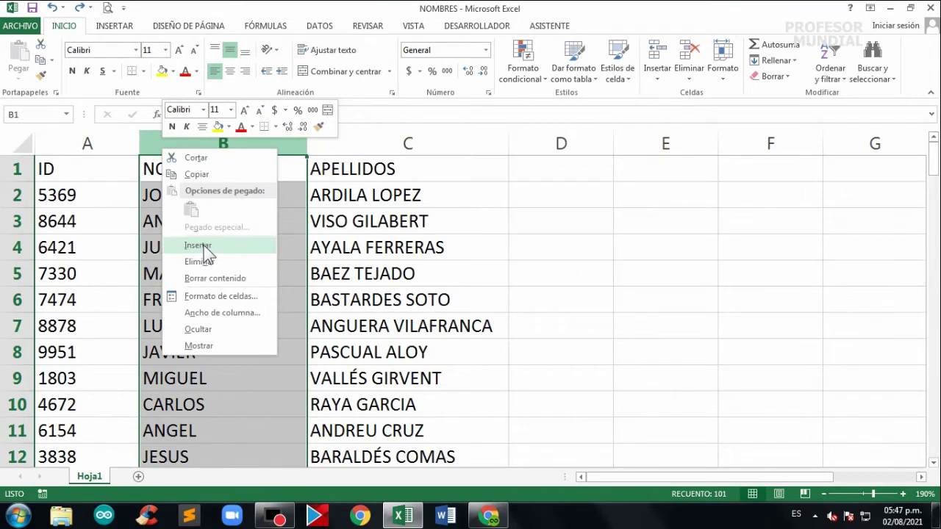
left_click(204, 248)
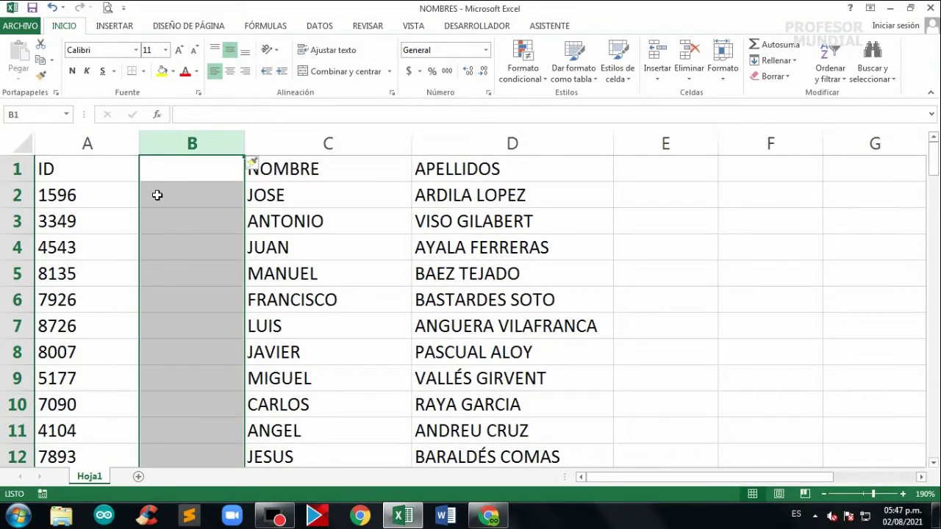
Step: Select cells down the shifted NOMBRE column C, ending on MANUEL in C5
left_click(283, 249)
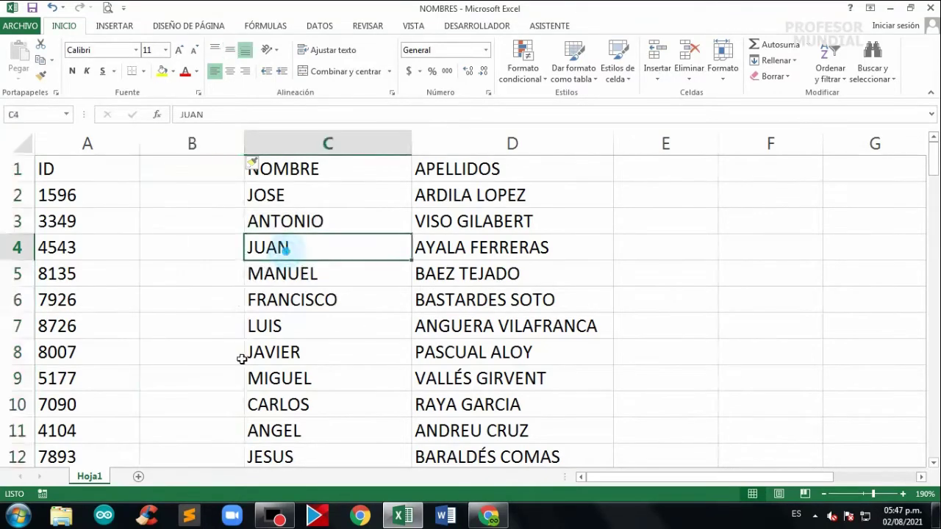
left_click(294, 329)
left_click(275, 378)
left_click(287, 245)
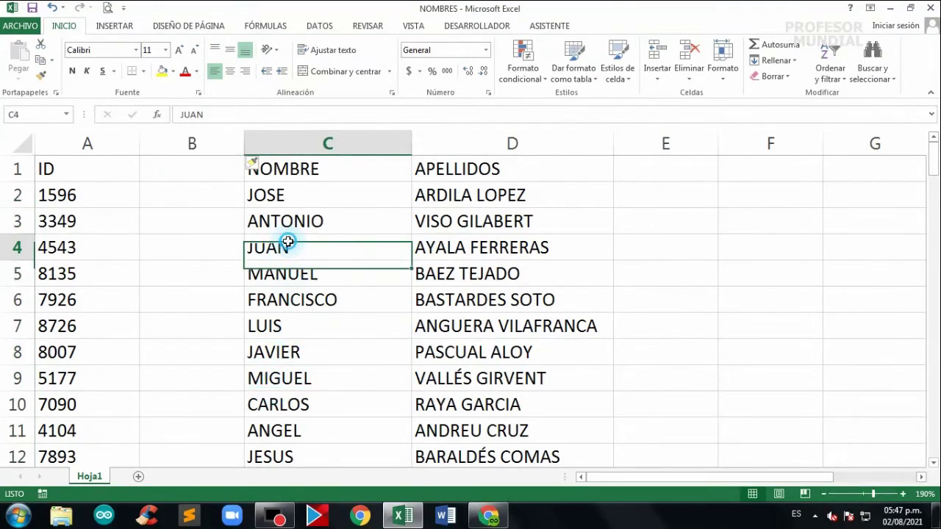
left_click(265, 301)
left_click(261, 351)
left_click(275, 397)
left_click(300, 317)
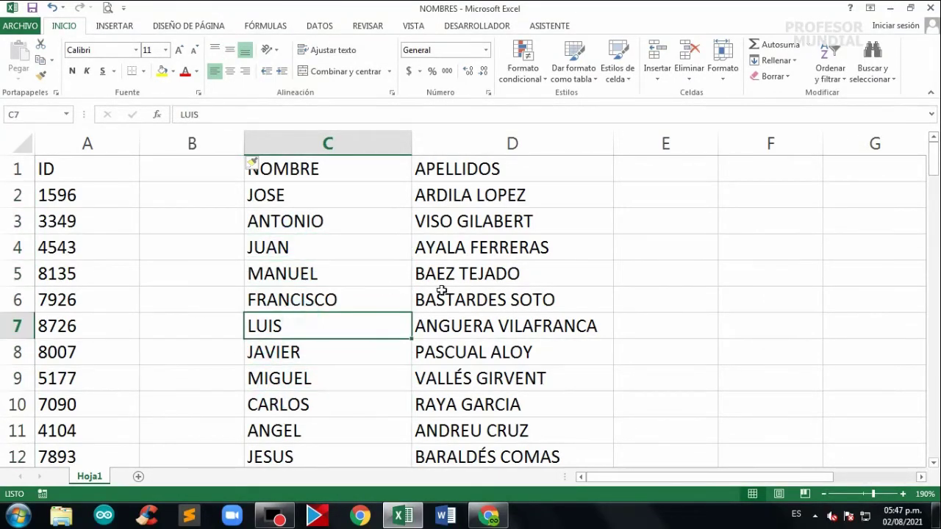
left_click(303, 274)
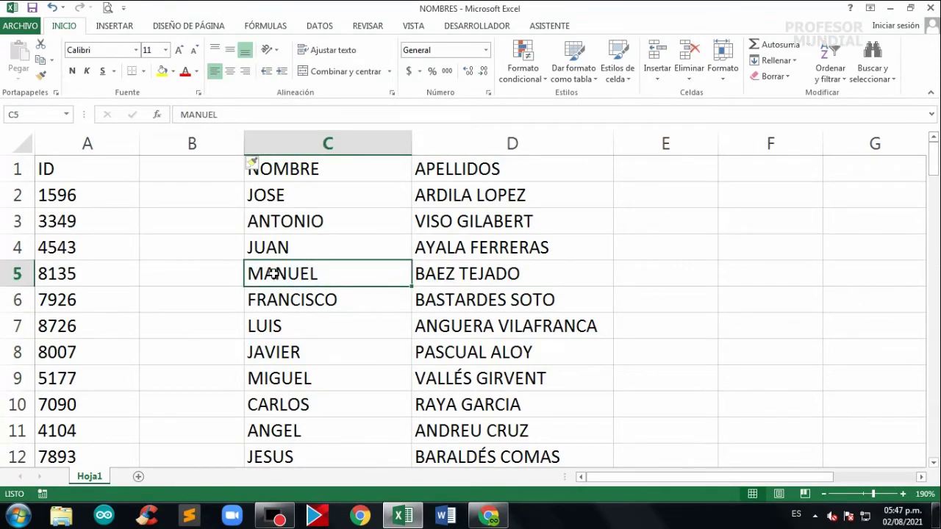
Step: Insert an entire blank column at C using cell C5's Insertar dialog
right_click(271, 274)
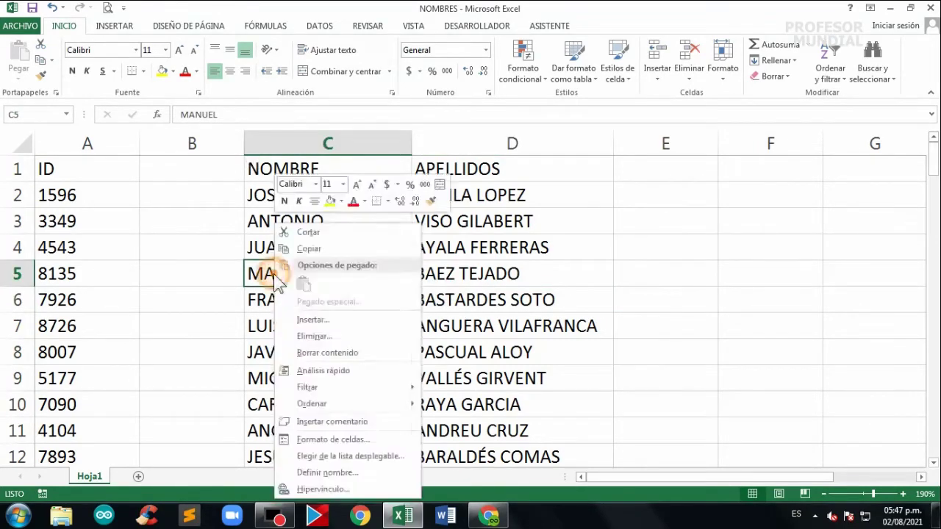
left_click(316, 320)
left_click(301, 318)
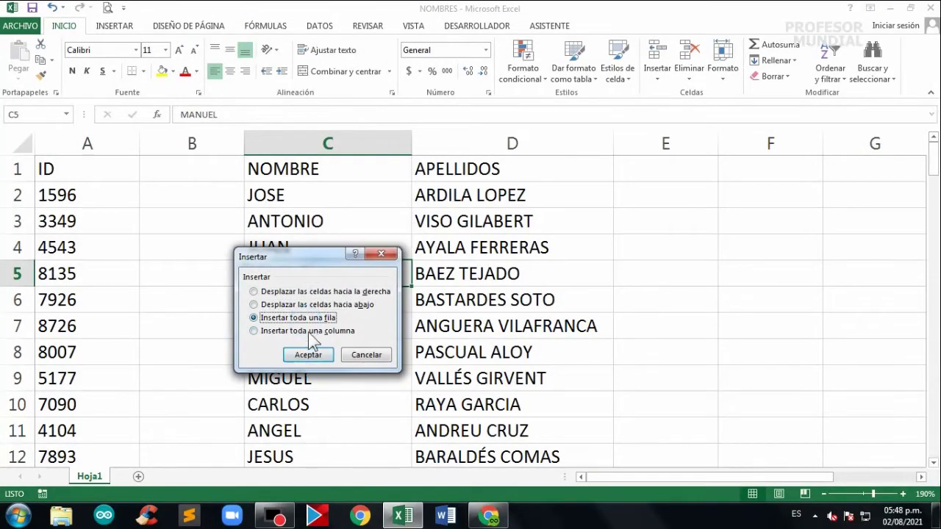
left_click(309, 331)
left_click(302, 318)
left_click(309, 331)
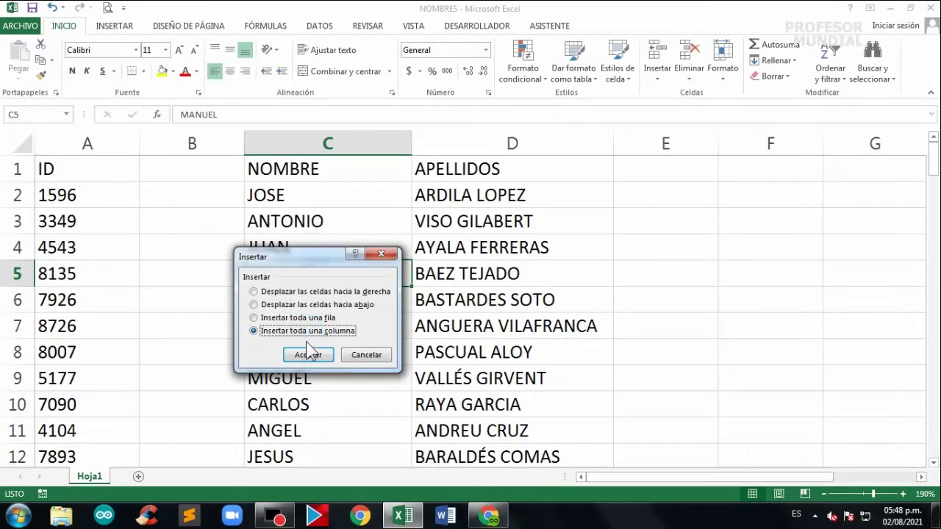
left_click(302, 354)
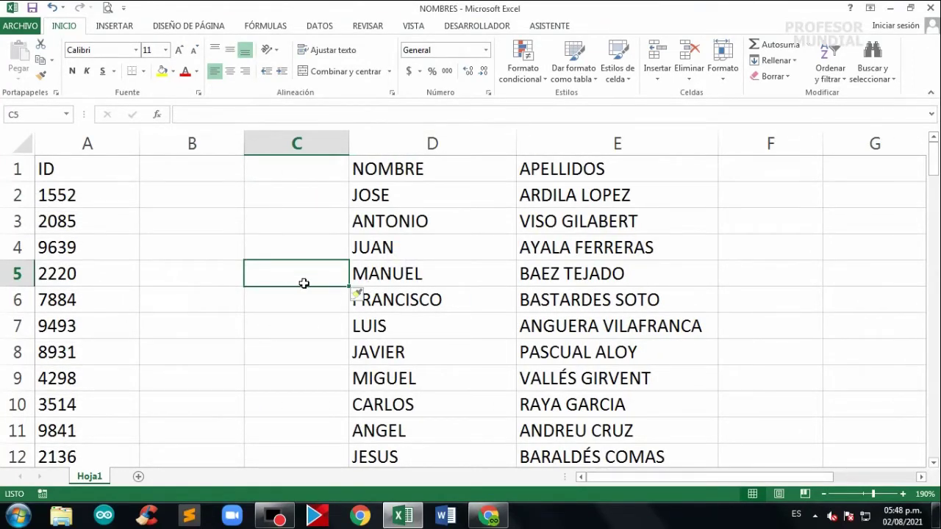
key("ctrl+z")
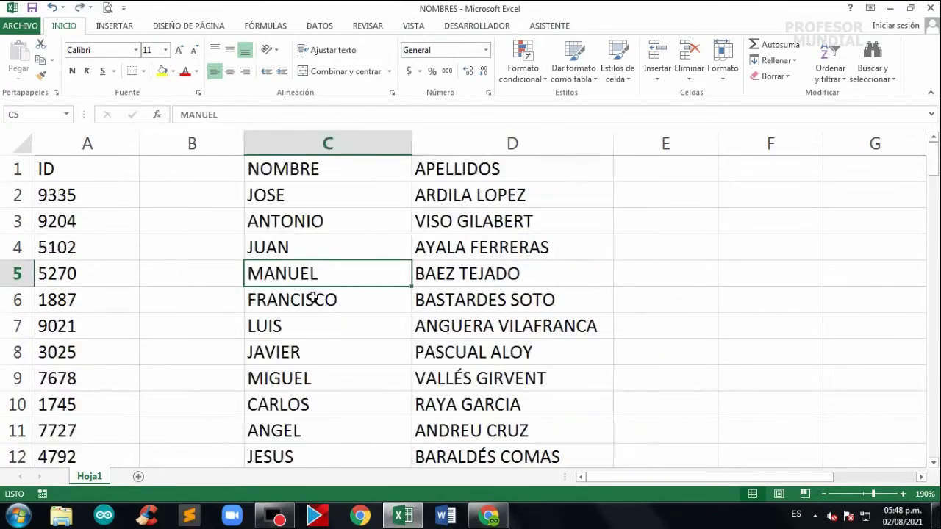
key("ctrl+z")
left_click(382, 273)
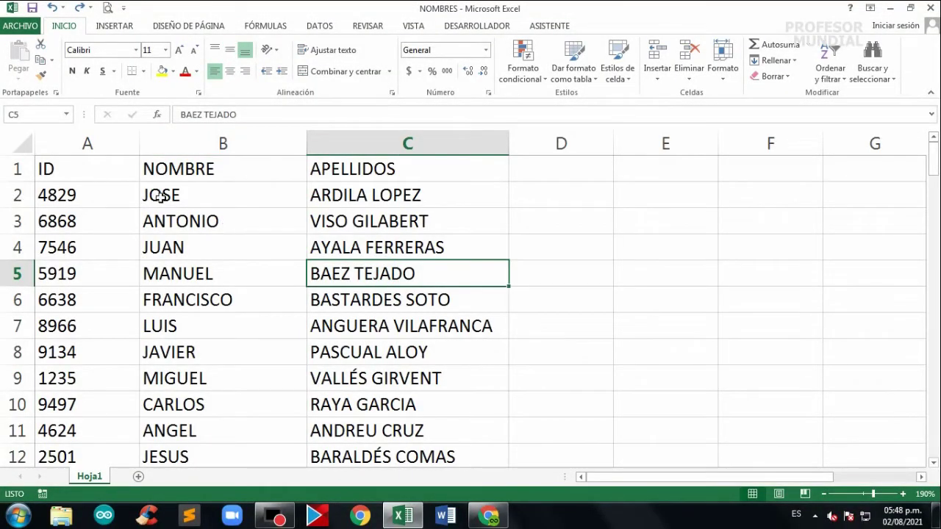
left_click(89, 144)
left_click_drag(131, 145, 332, 153)
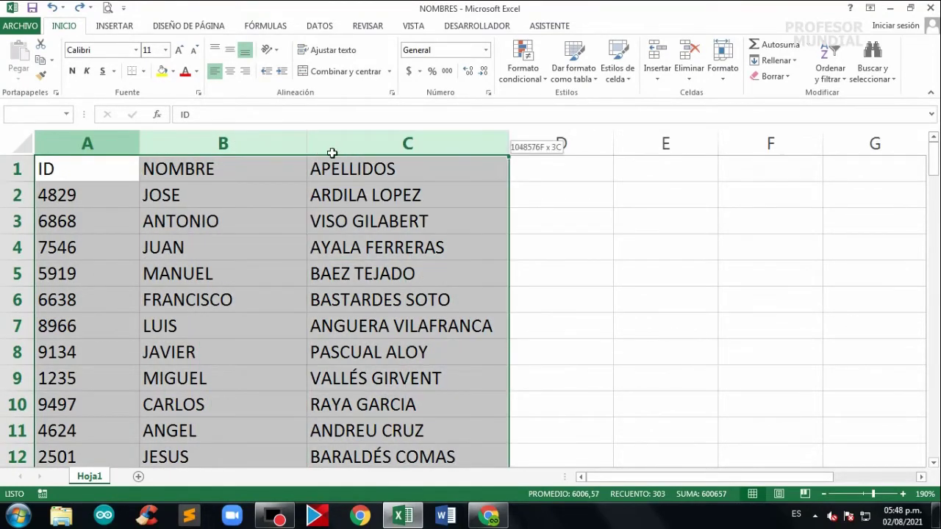
mouse_move(332, 153)
left_mouse_down()
mouse_move(179, 175)
mouse_move(74, 177)
mouse_move(176, 190)
mouse_move(414, 192)
left_mouse_up()
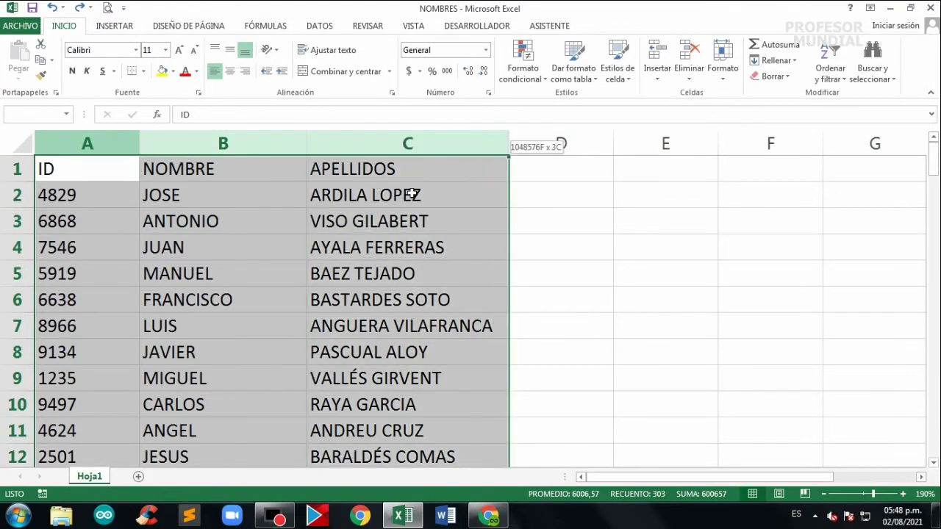
right_click(211, 141)
left_click(242, 240)
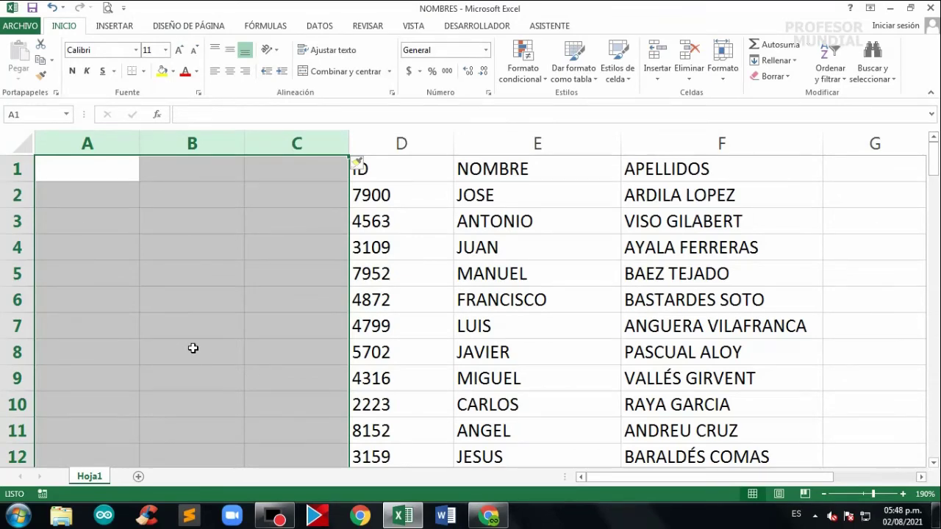
key("ctrl+z")
left_click(248, 263)
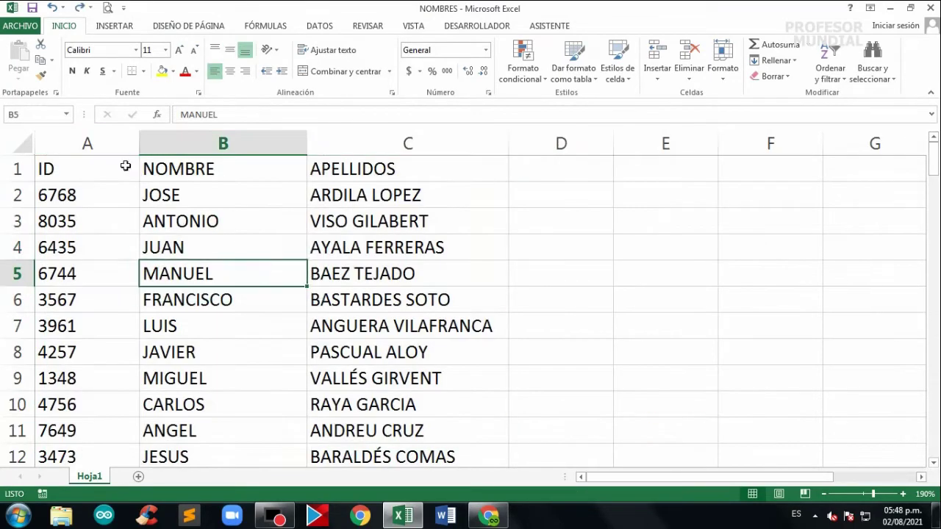
left_click(94, 143)
right_click(95, 143)
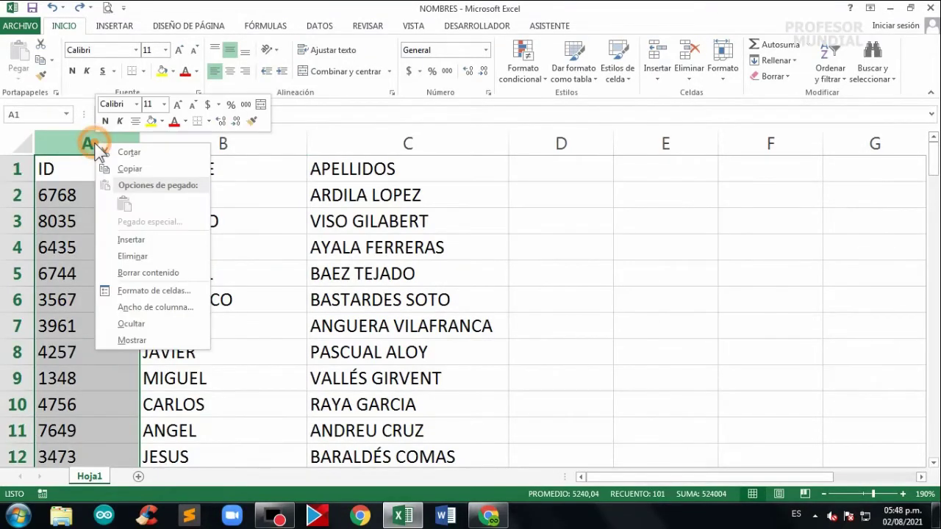
left_click(133, 239)
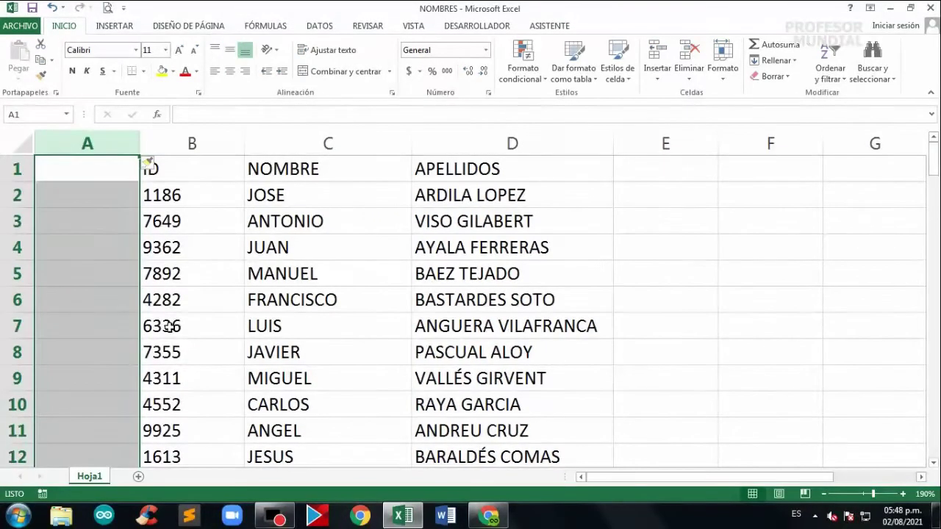
key("ctrl+z")
left_click(151, 247)
left_click_drag(101, 144, 195, 142)
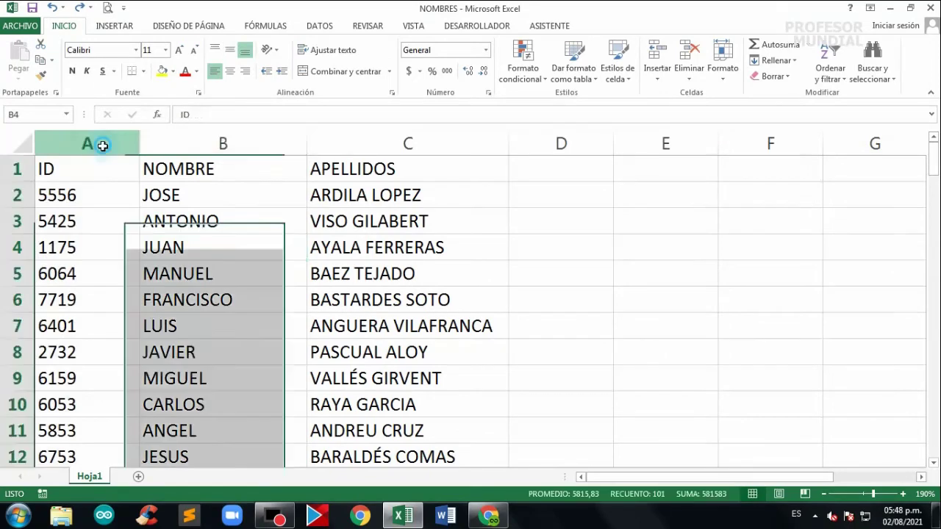
right_click(202, 143)
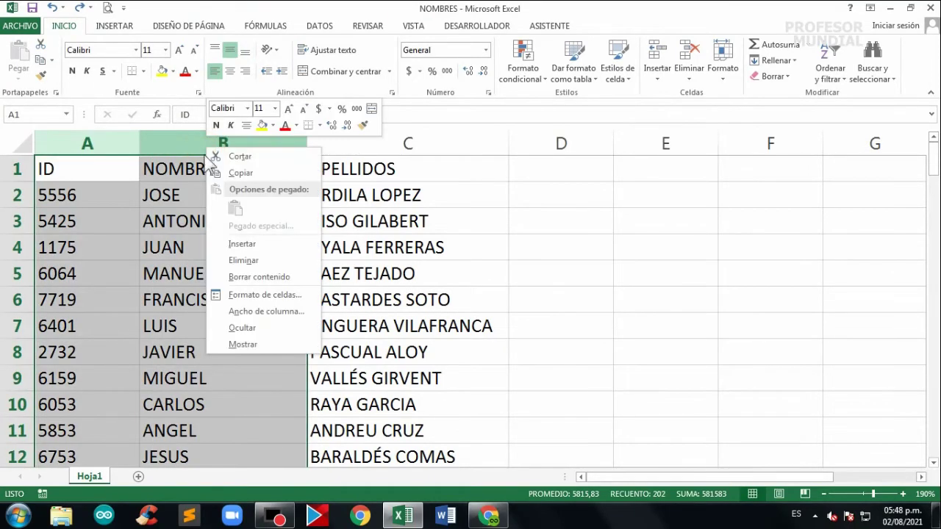
left_click(239, 244)
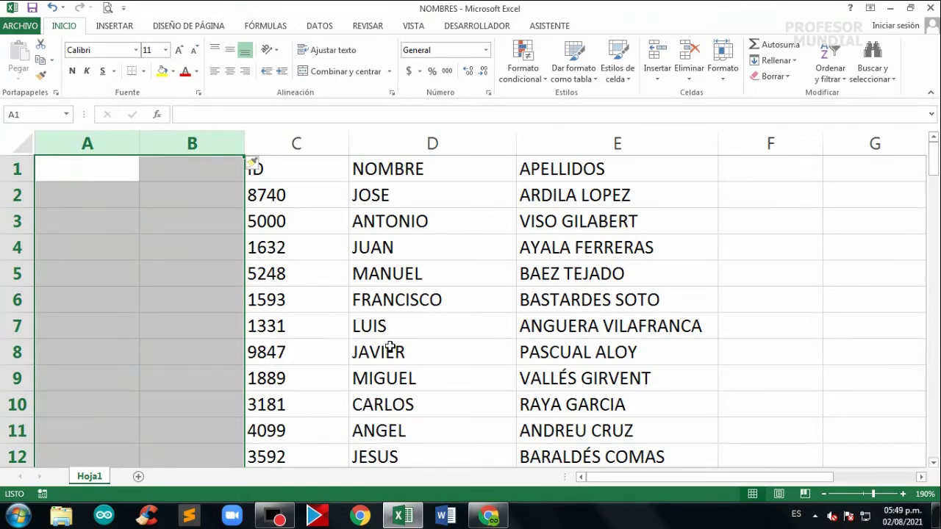
key("ctrl+minus")
left_click(407, 280)
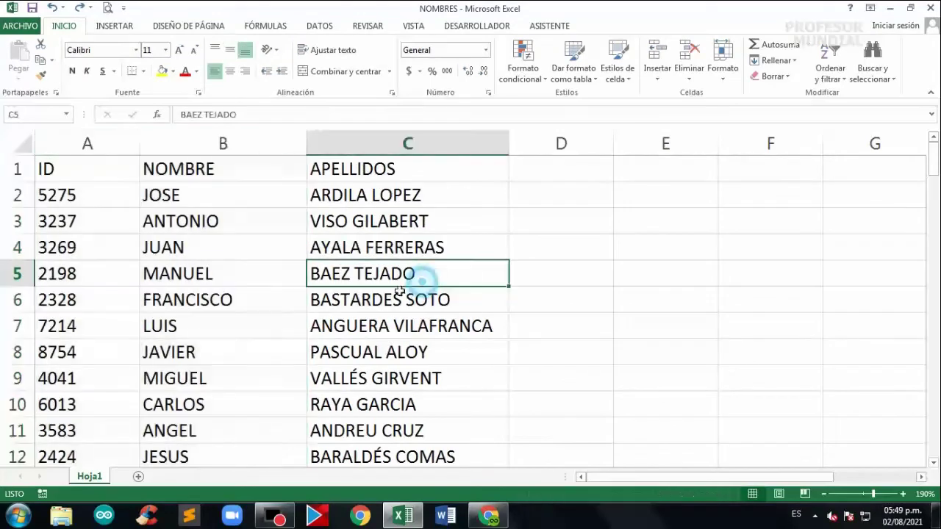